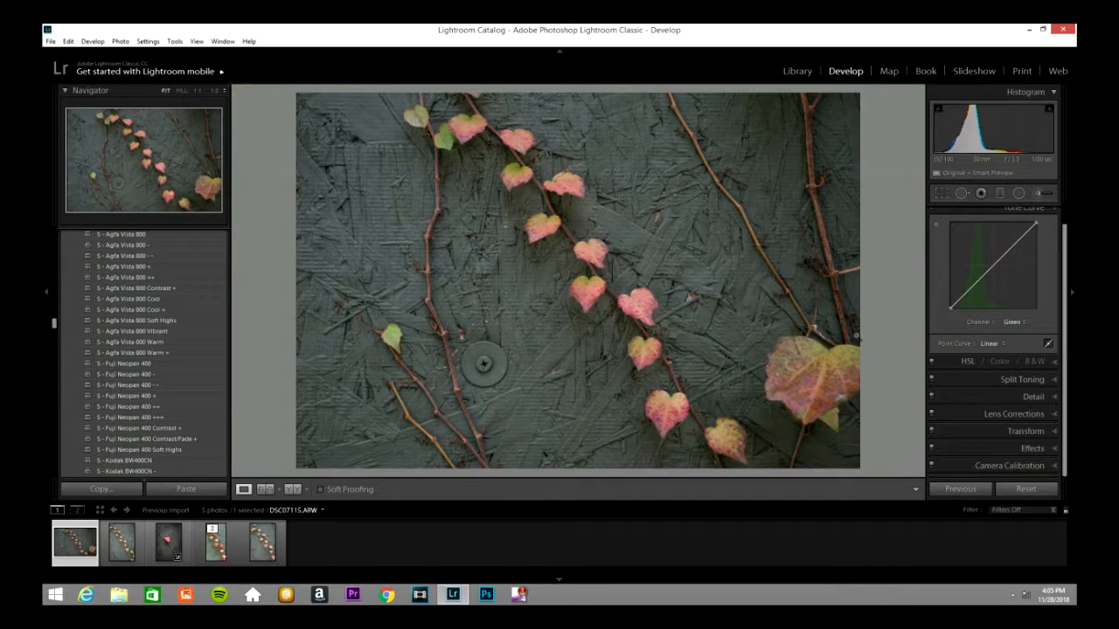
# Step: Enable Remove Chromatic Aberration and profile corrections in the photo's lens corrections
pyautogui.scroll(1, 1048, 306)
pyautogui.click(1053, 211)
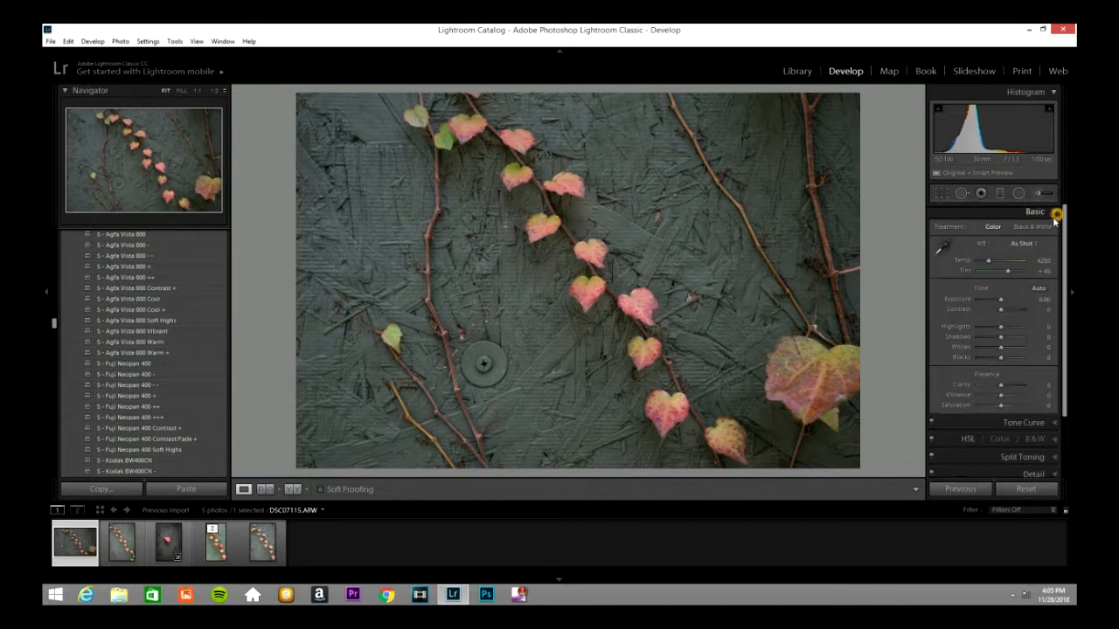
pyautogui.click(1065, 446)
pyautogui.scroll(-1, 1053, 437)
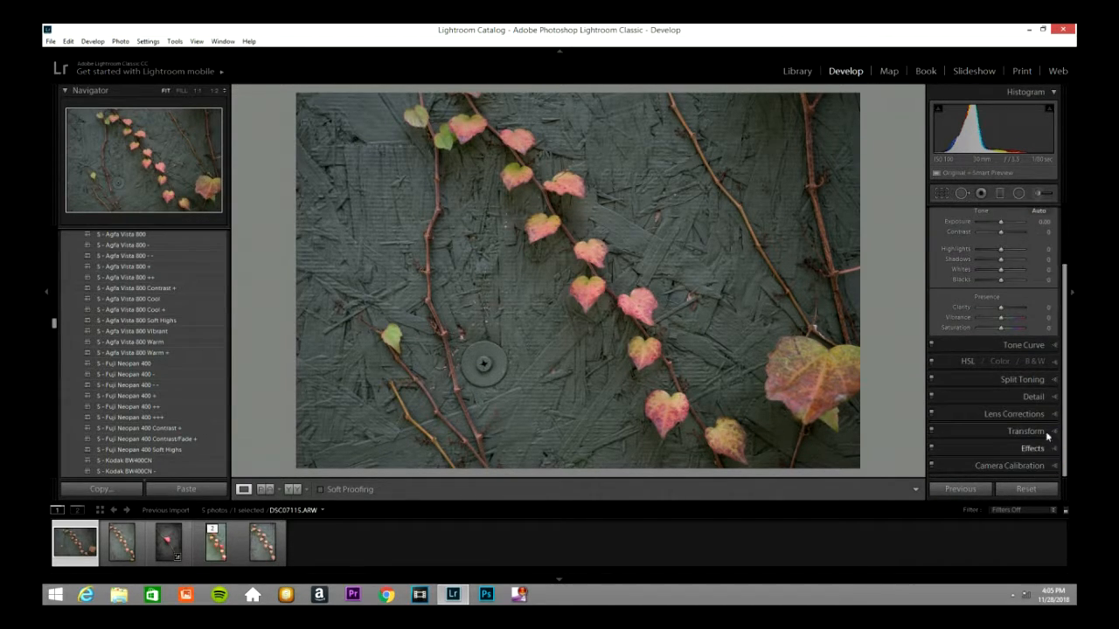
pyautogui.click(1046, 414)
pyautogui.click(939, 267)
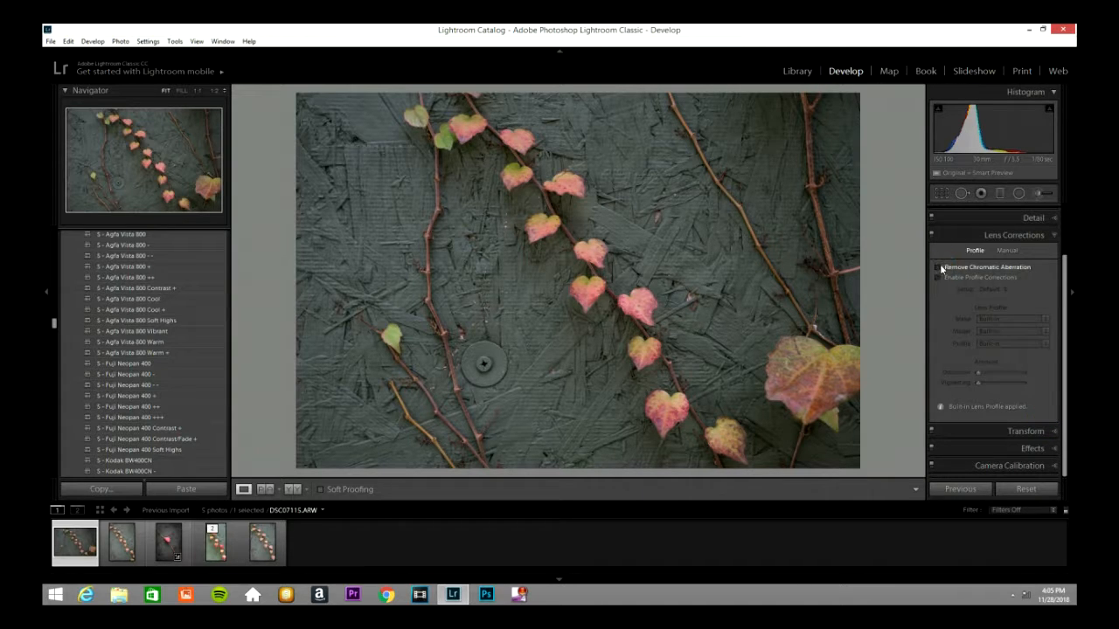
pyautogui.click(938, 278)
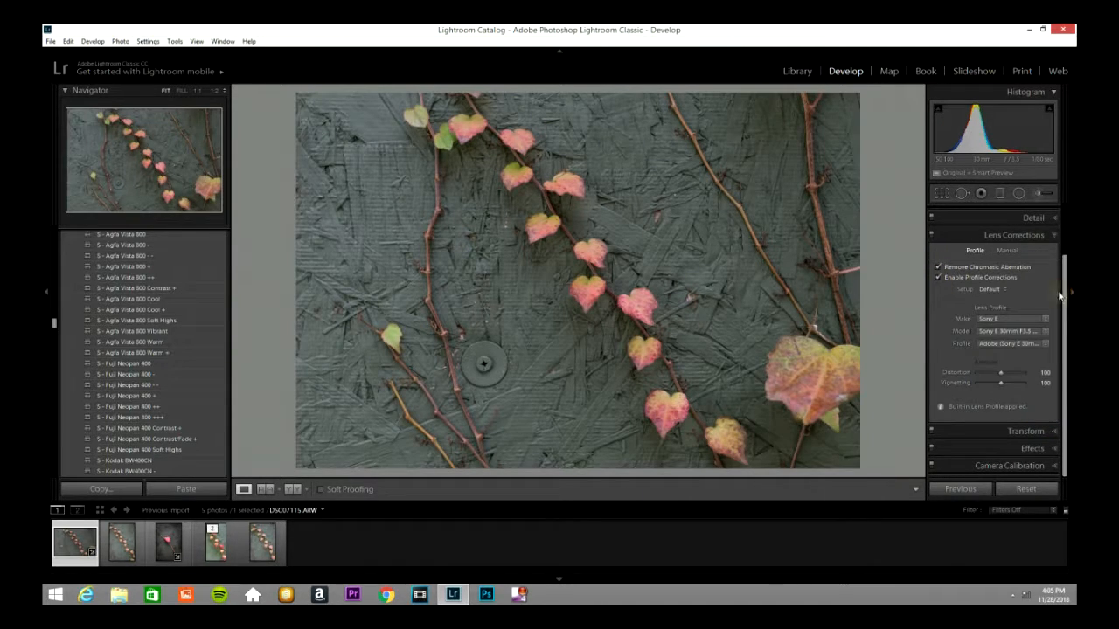
pyautogui.click(1053, 236)
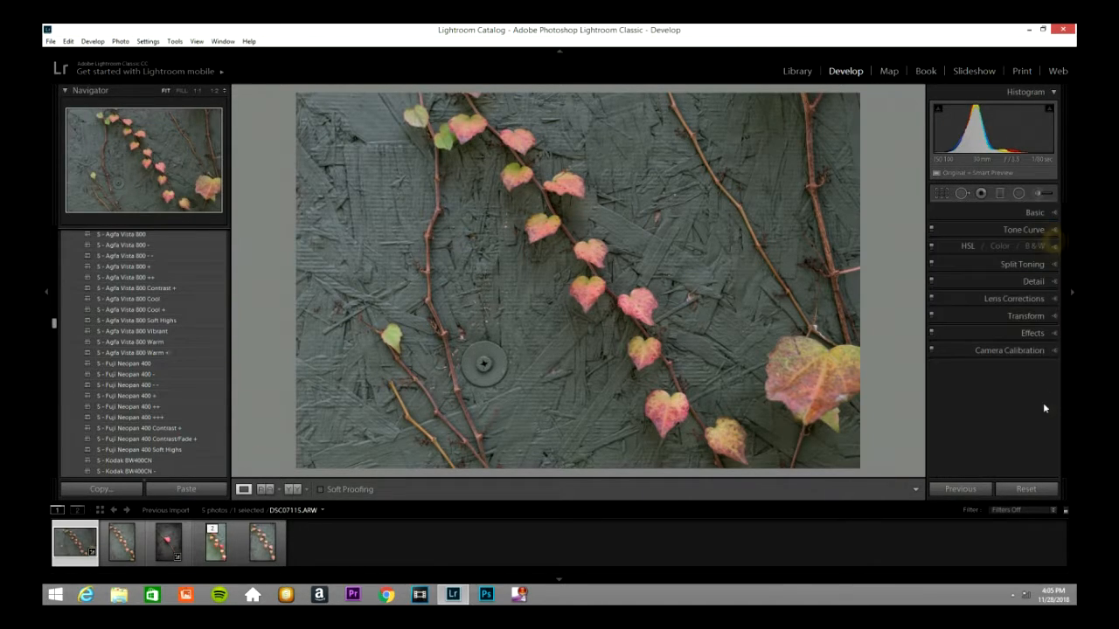
pyautogui.click(1048, 337)
pyautogui.scroll(-1, 1001, 424)
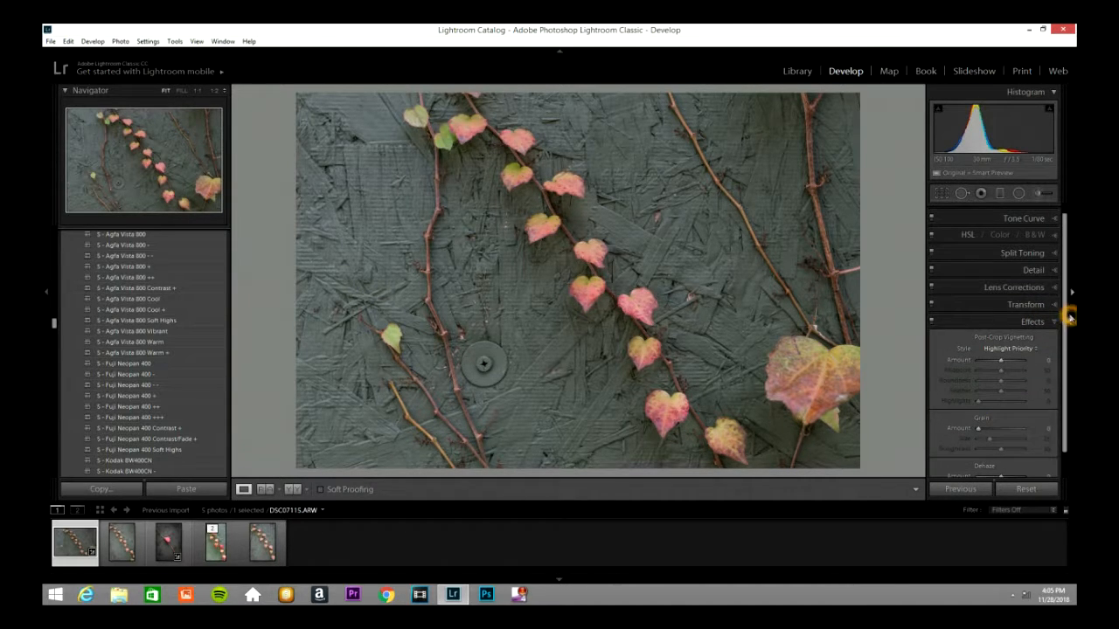
pyautogui.click(1051, 320)
pyautogui.click(1050, 315)
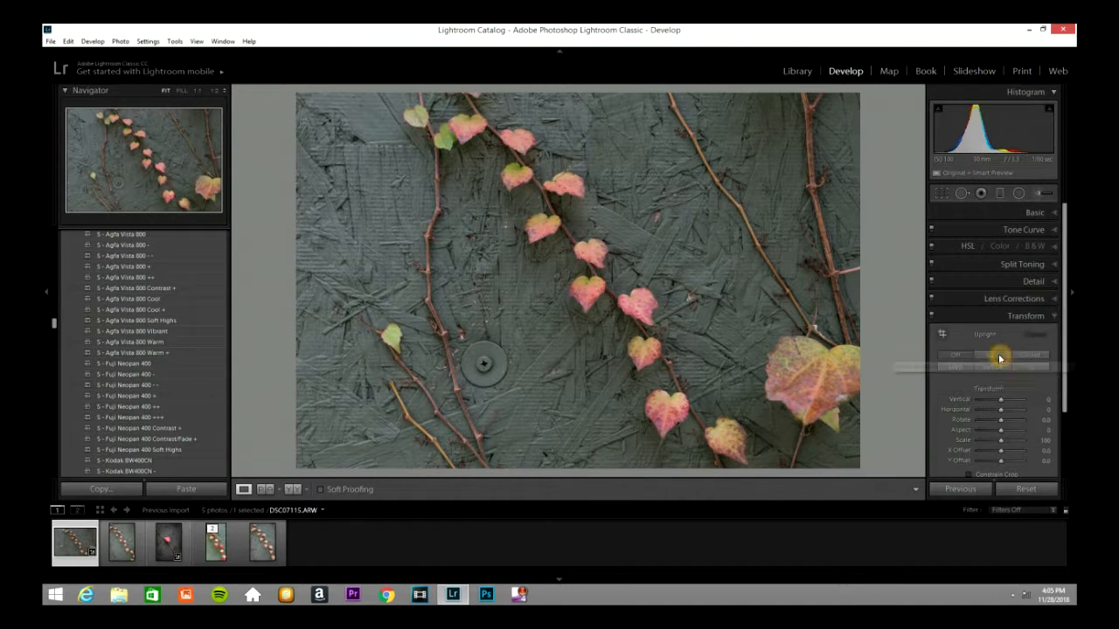
pyautogui.click(1053, 316)
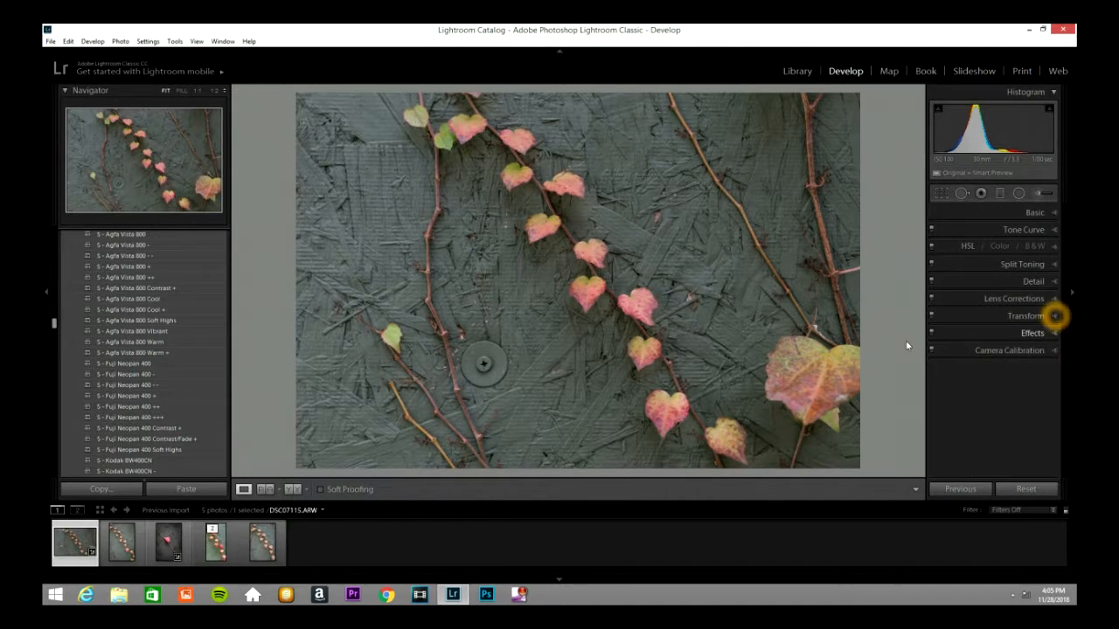
# Step: Crop the photo to a portrait frame around the diagonal vine, cutting off the leftmost stems and the large leaf on the right
pyautogui.click(941, 194)
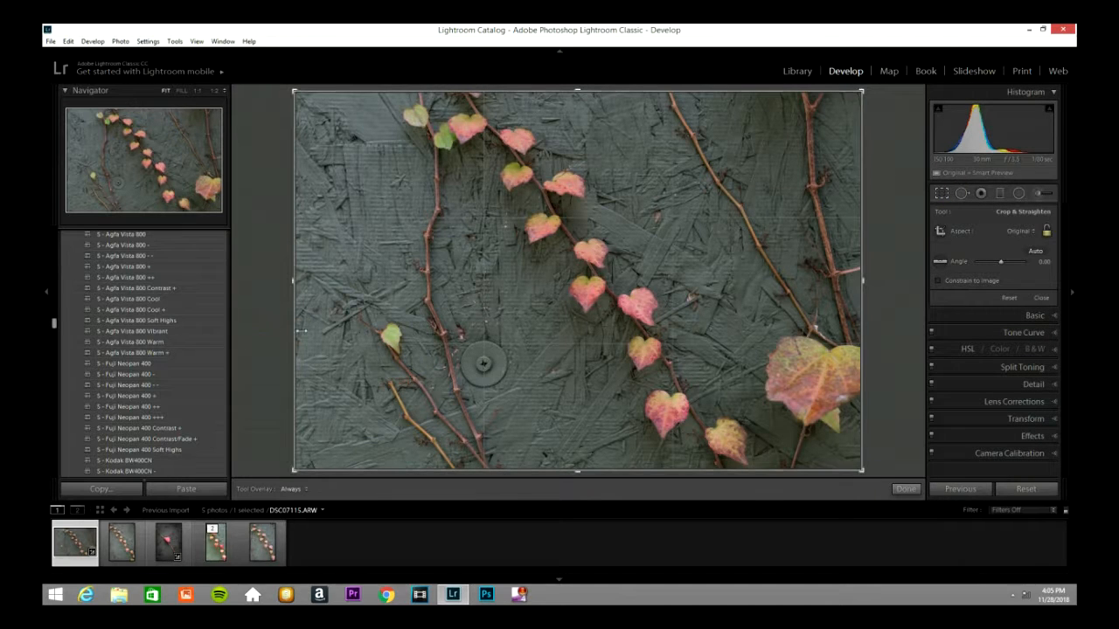
pyautogui.moveTo(297, 331); pyautogui.dragTo(394, 329)
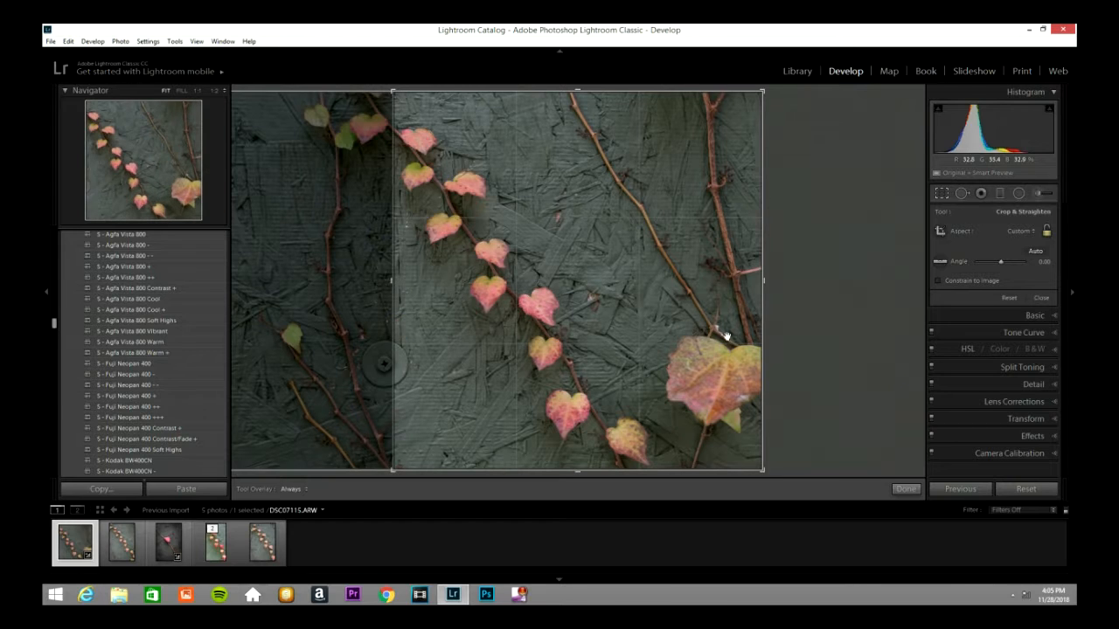
pyautogui.moveTo(764, 328); pyautogui.dragTo(714, 331)
pyautogui.click(941, 193)
# Step: Dismiss the spyware notification and clone out the bare diagonal twig in the photo's upper right with Spot Removal
pyautogui.click(965, 194)
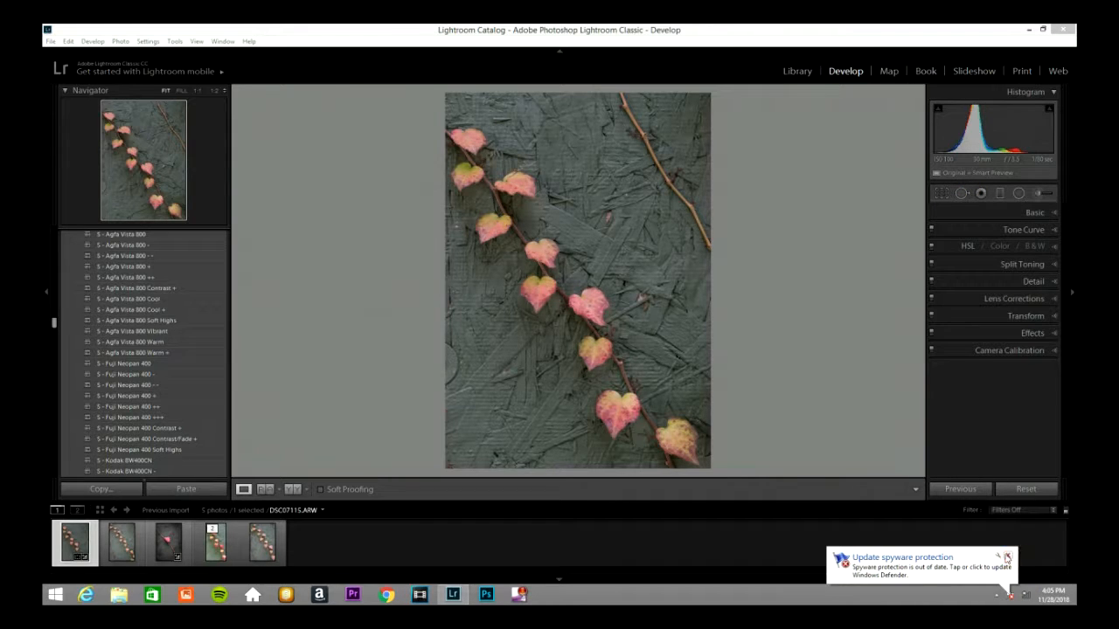
pyautogui.click(1007, 557)
pyautogui.click(960, 198)
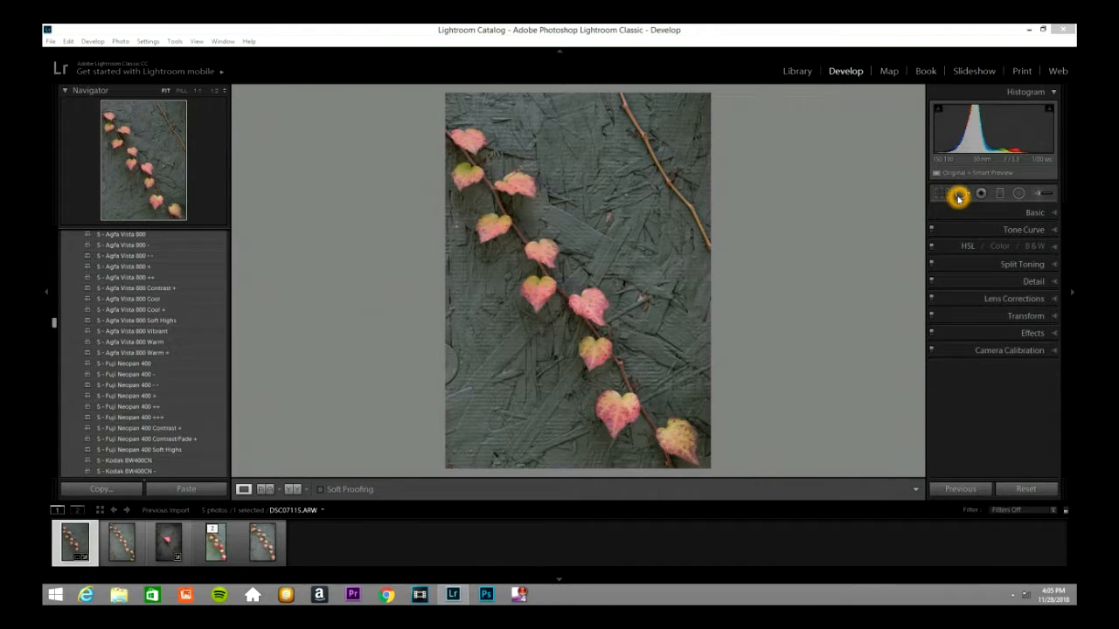
pyautogui.click(962, 195)
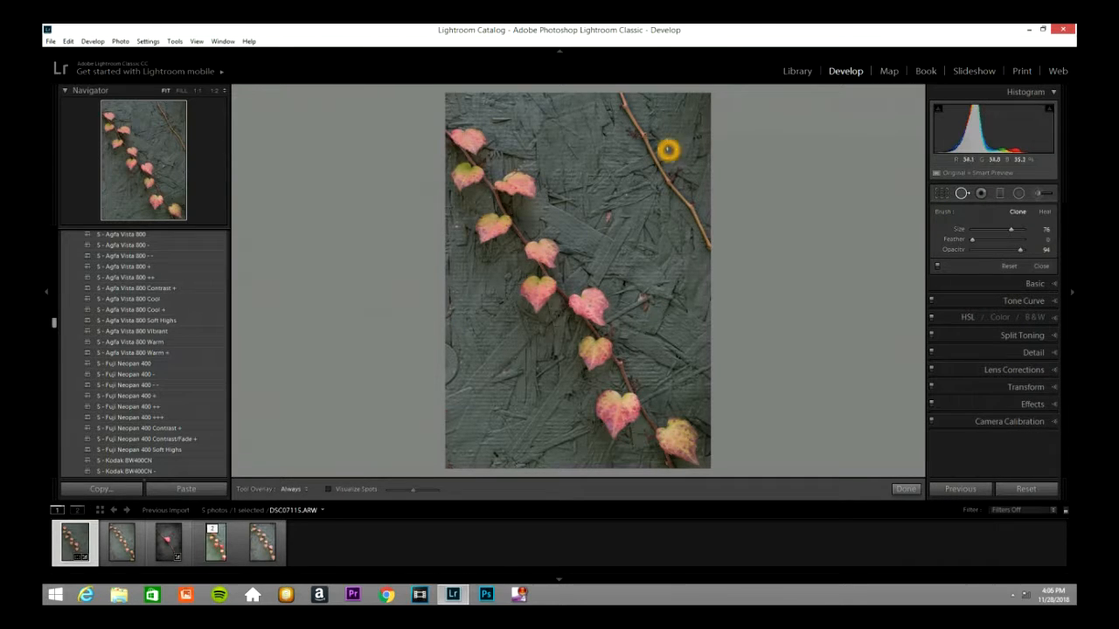
pyautogui.moveTo(617, 94); pyautogui.dragTo(712, 253)
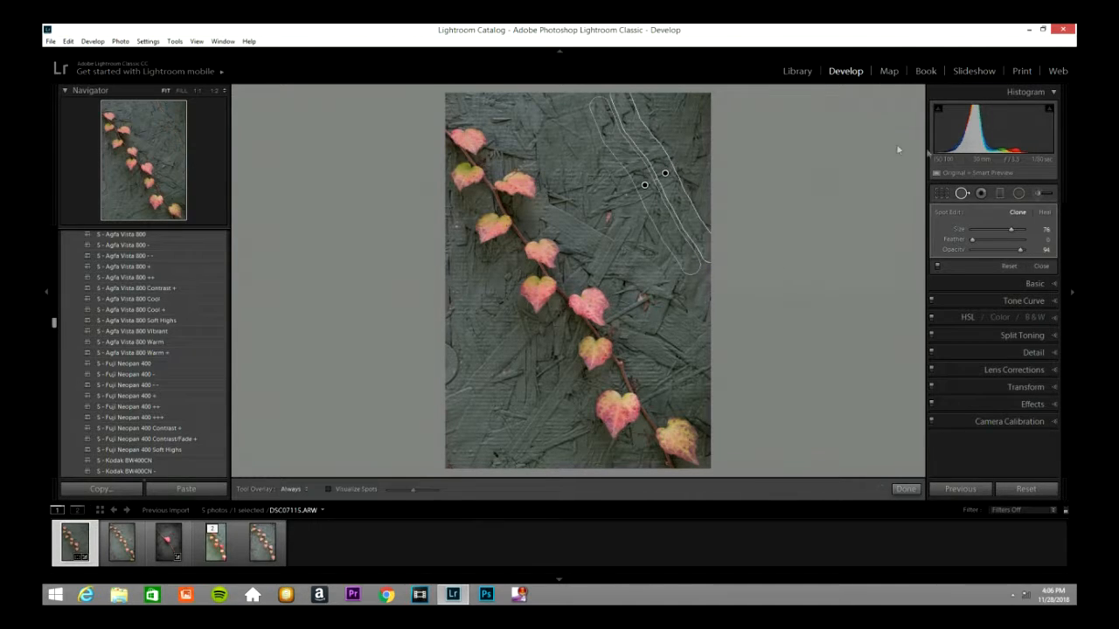
pyautogui.click(962, 193)
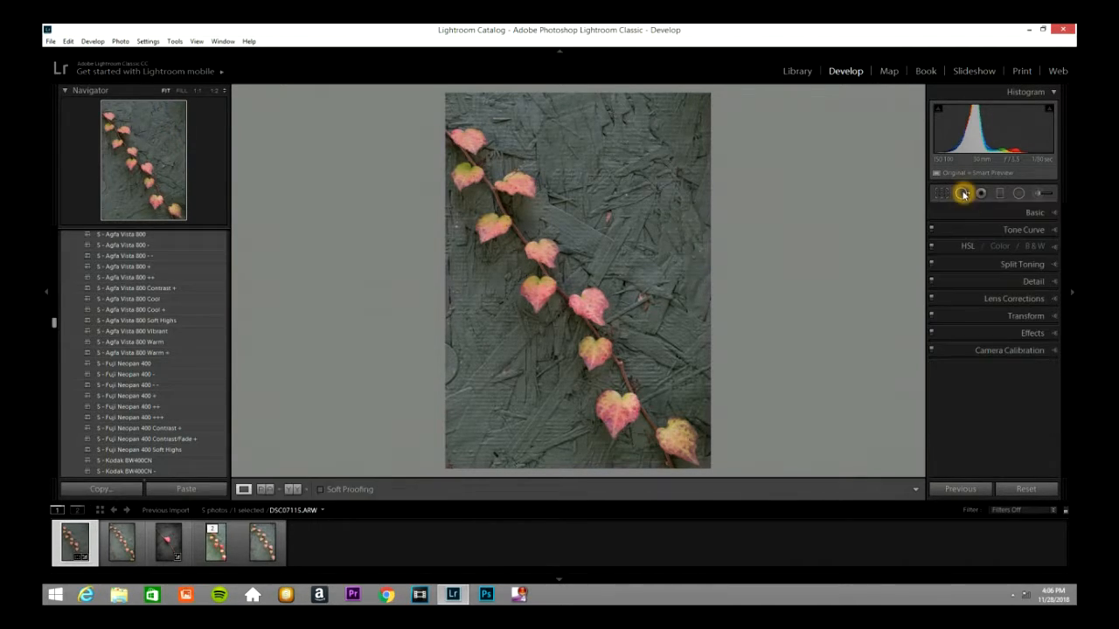
# Step: Clone out the partial round disc on the photo's left edge with Spot Removal
pyautogui.click(962, 193)
pyautogui.moveTo(444, 348); pyautogui.dragTo(447, 384)
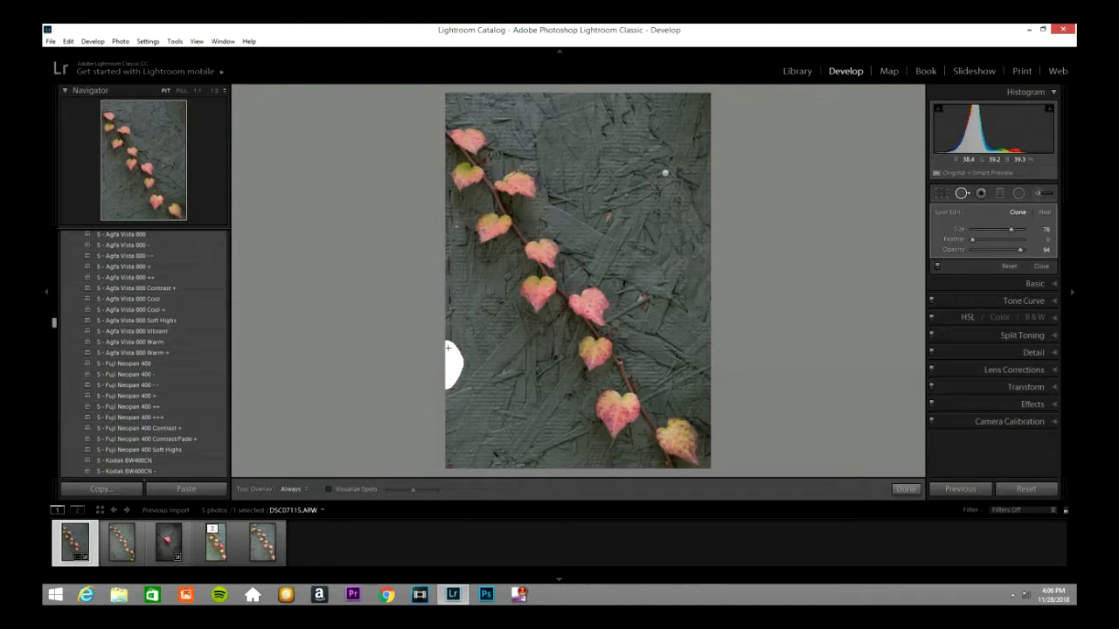
pyautogui.click(962, 193)
# Step: Set the photo's Contrast to +31 in the basic tone adjustments
pyautogui.click(1053, 214)
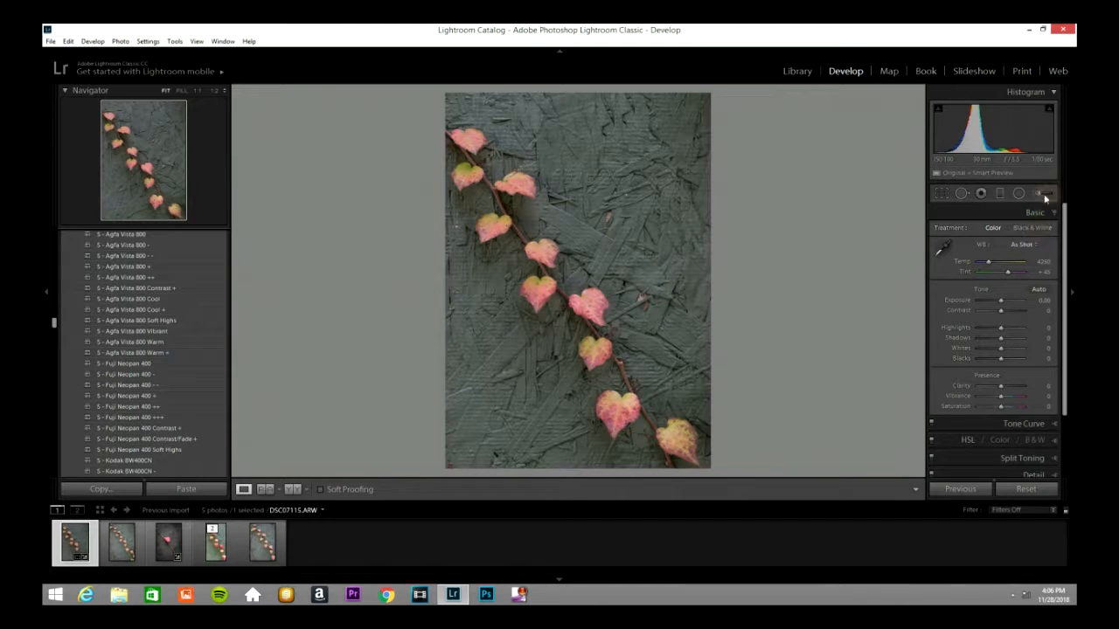
pyautogui.click(1007, 300)
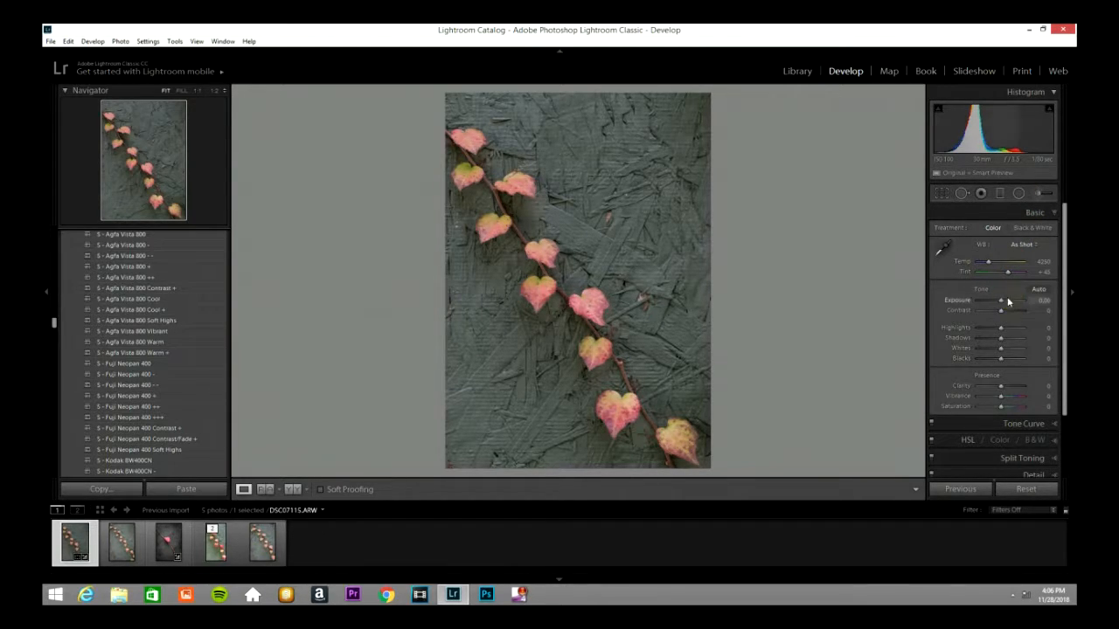
pyautogui.click(1008, 313)
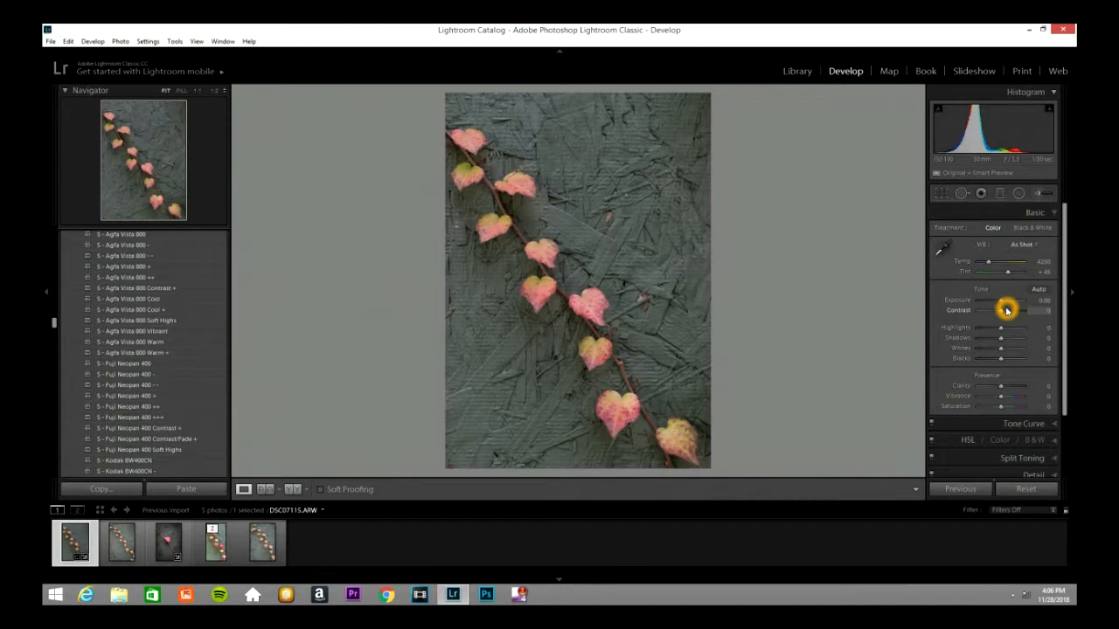
pyautogui.click(1001, 310)
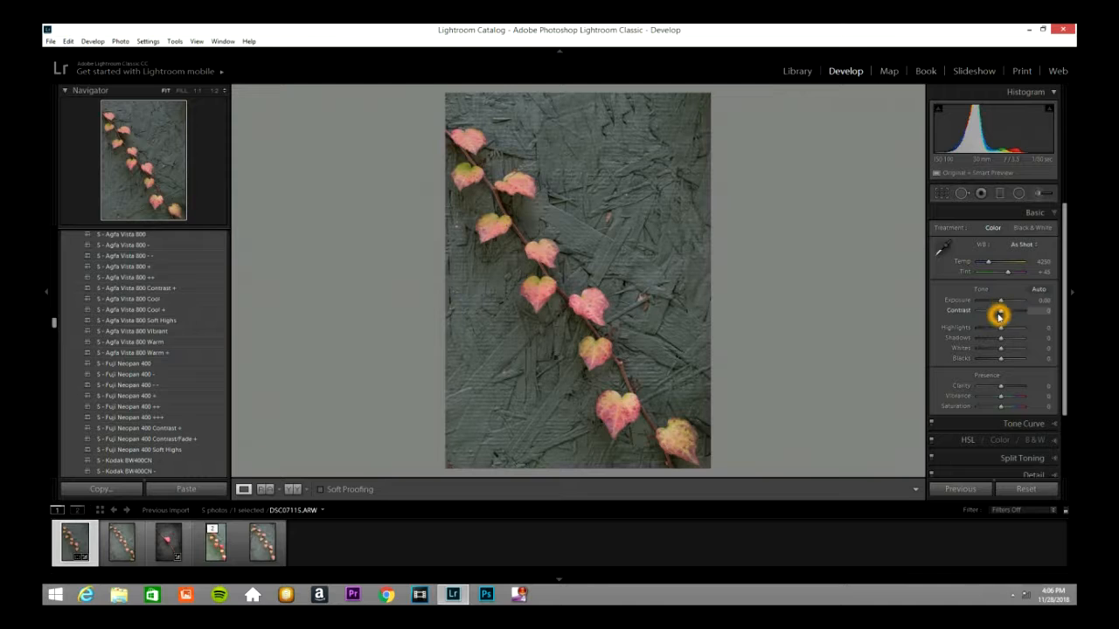
pyautogui.moveTo(1000, 311); pyautogui.dragTo(1005, 315)
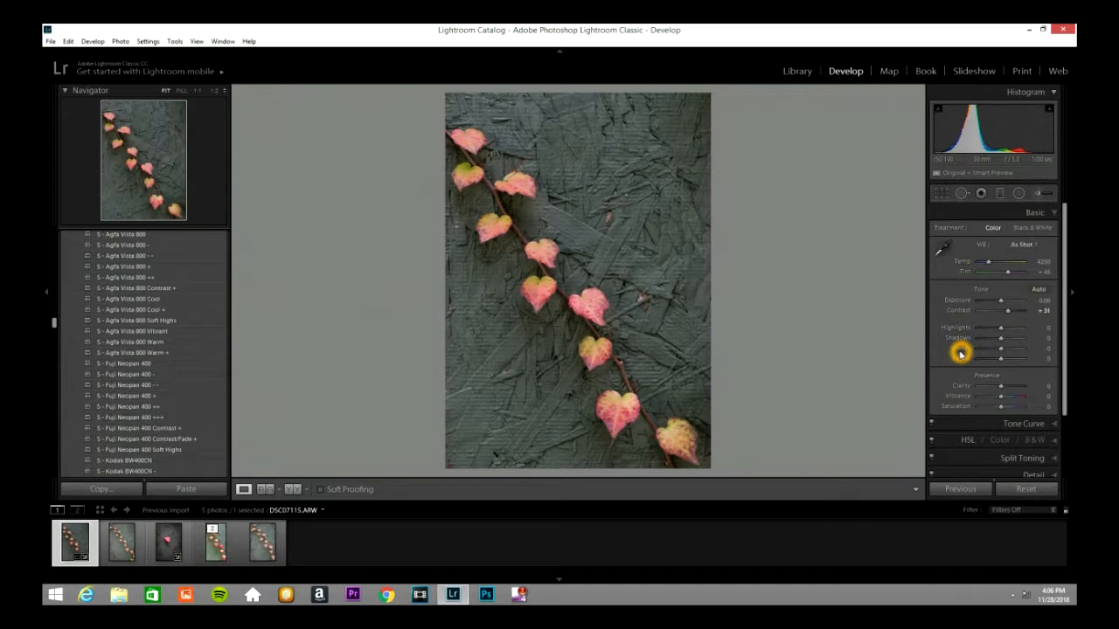
# Step: Set Highlights to -26 and Shadows to +29, leaving Whites and Blacks at 0
pyautogui.click(1001, 329)
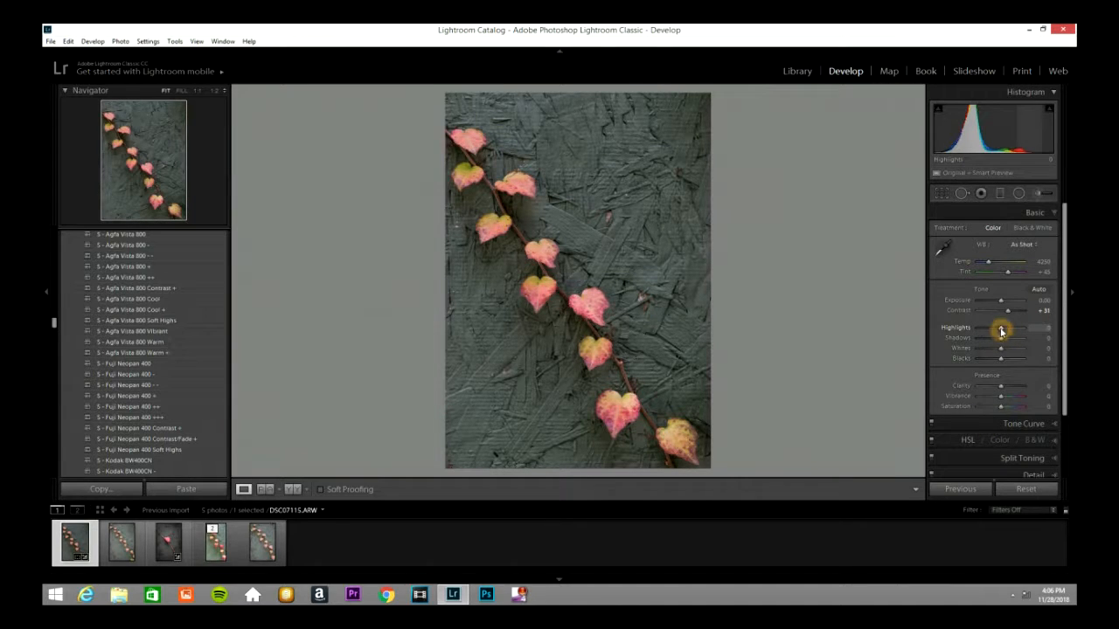
pyautogui.click(1001, 338)
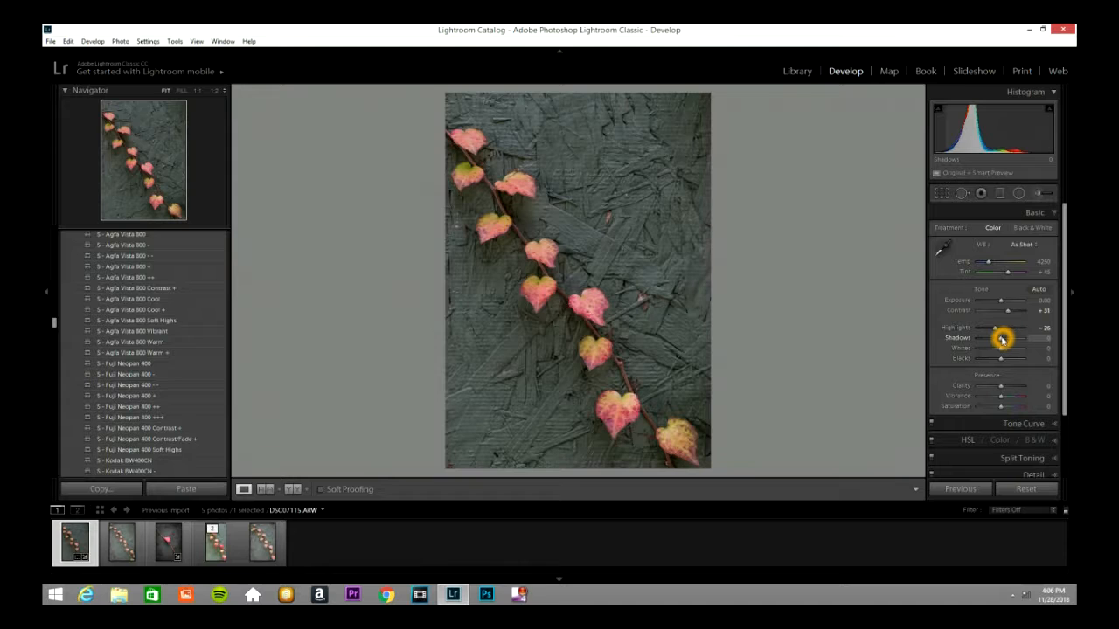
pyautogui.moveTo(1002, 338); pyautogui.dragTo(1001, 351)
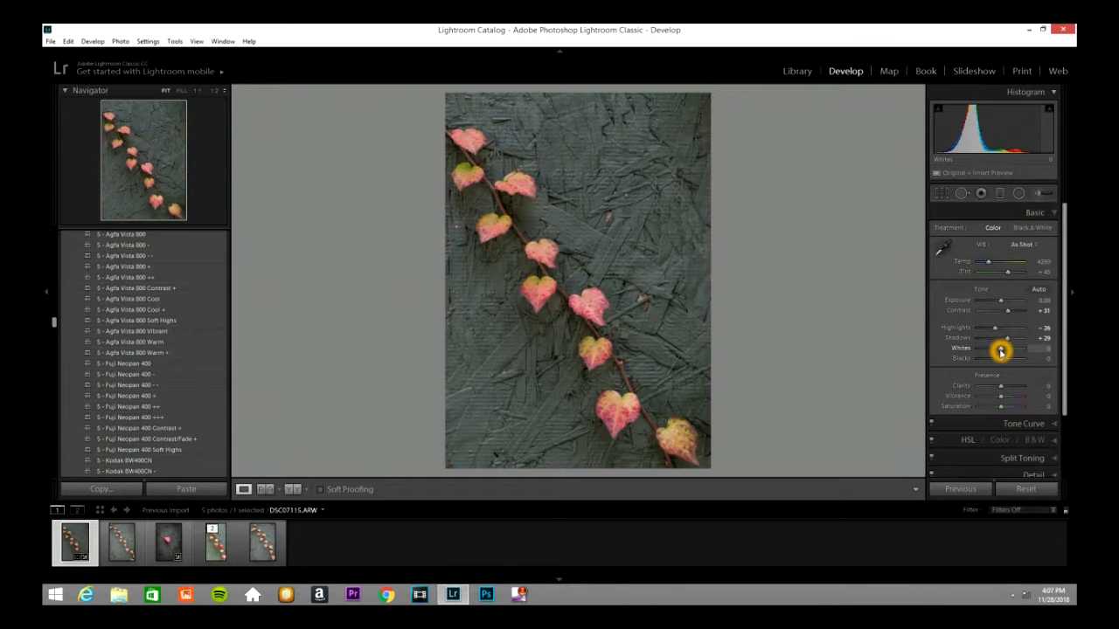
pyautogui.click(1005, 370)
pyautogui.click(987, 358)
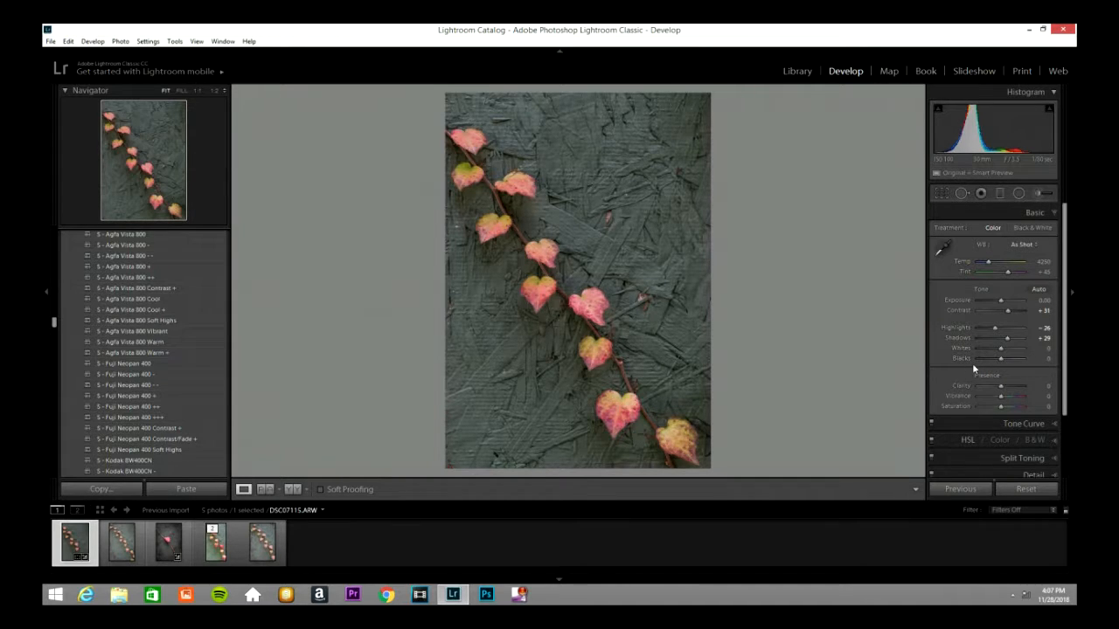
# Step: Set Clarity to +43 and open the Tone Curve settings
pyautogui.click(1003, 390)
pyautogui.moveTo(1003, 390); pyautogui.dragTo(1013, 393)
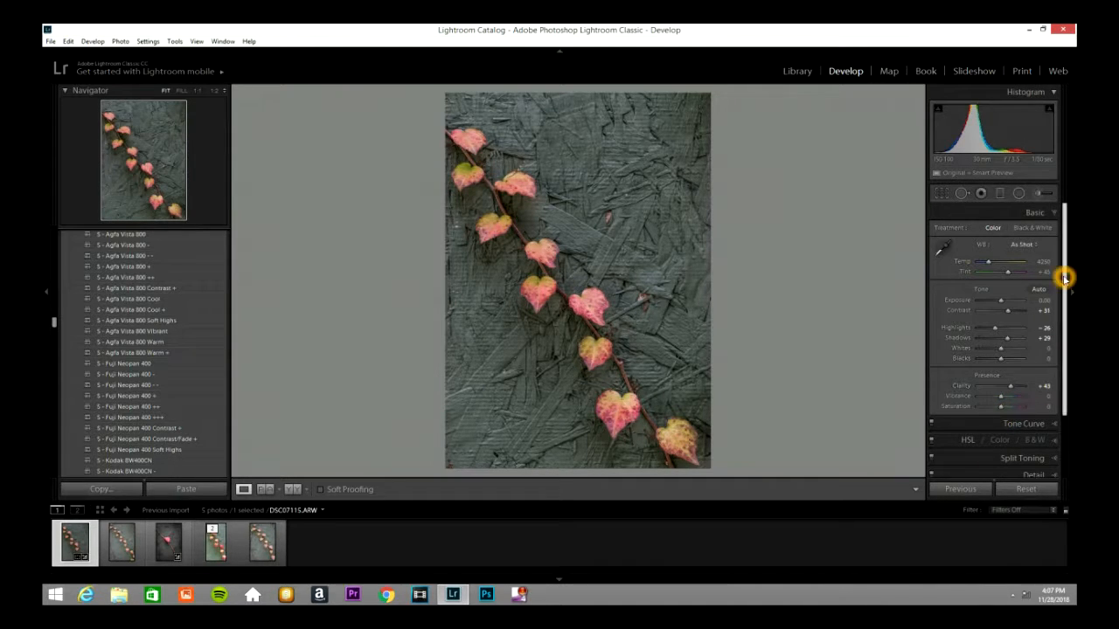
pyautogui.click(1051, 425)
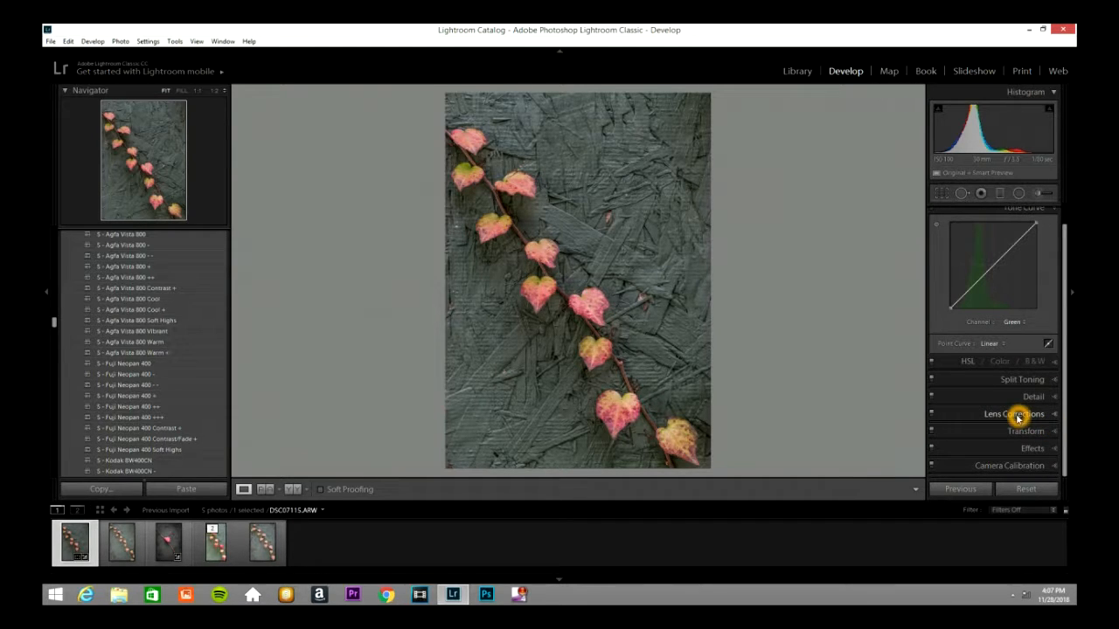
# Step: Set the HSL saturation of Red to +69, Orange to +29, Yellow to +64 and Green to +100
pyautogui.click(1053, 364)
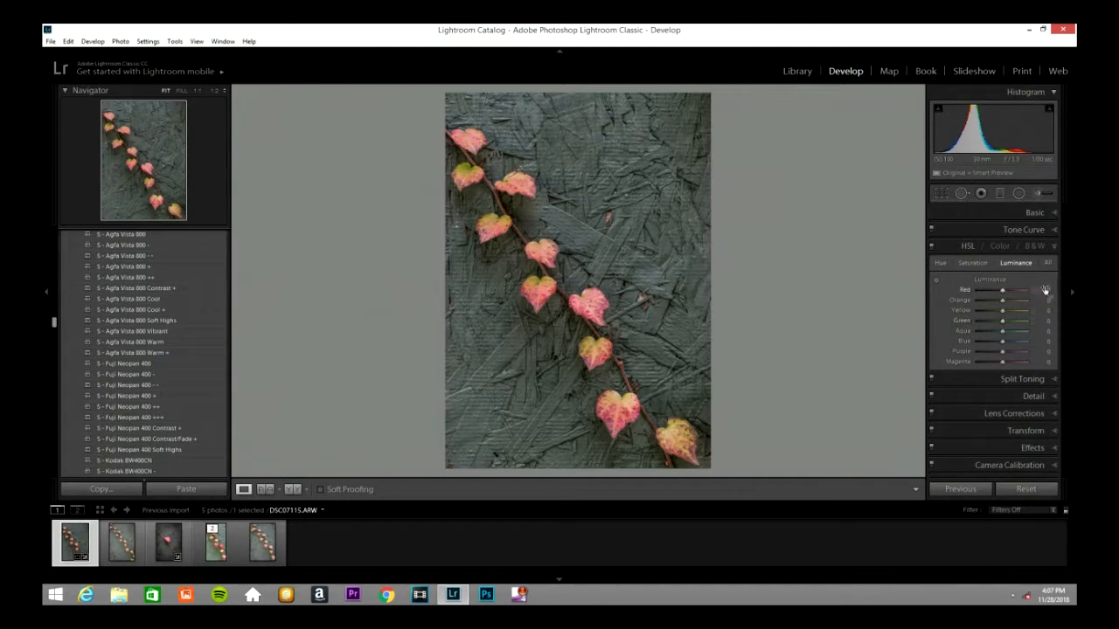
pyautogui.click(980, 263)
pyautogui.moveTo(1003, 292); pyautogui.dragTo(1018, 298)
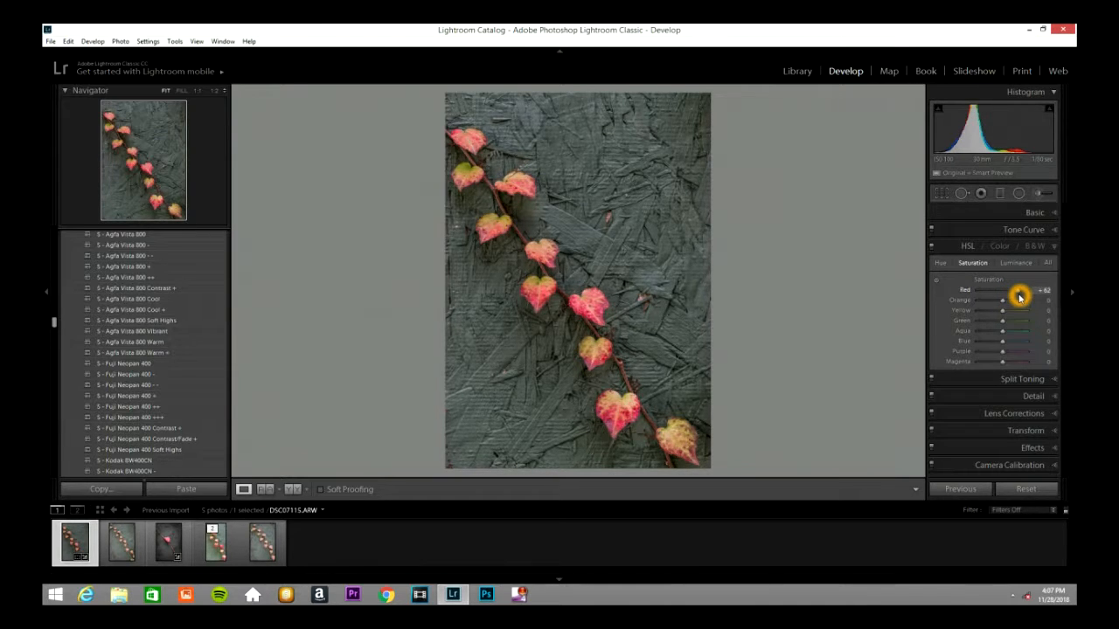
pyautogui.moveTo(1020, 297); pyautogui.dragTo(1018, 293)
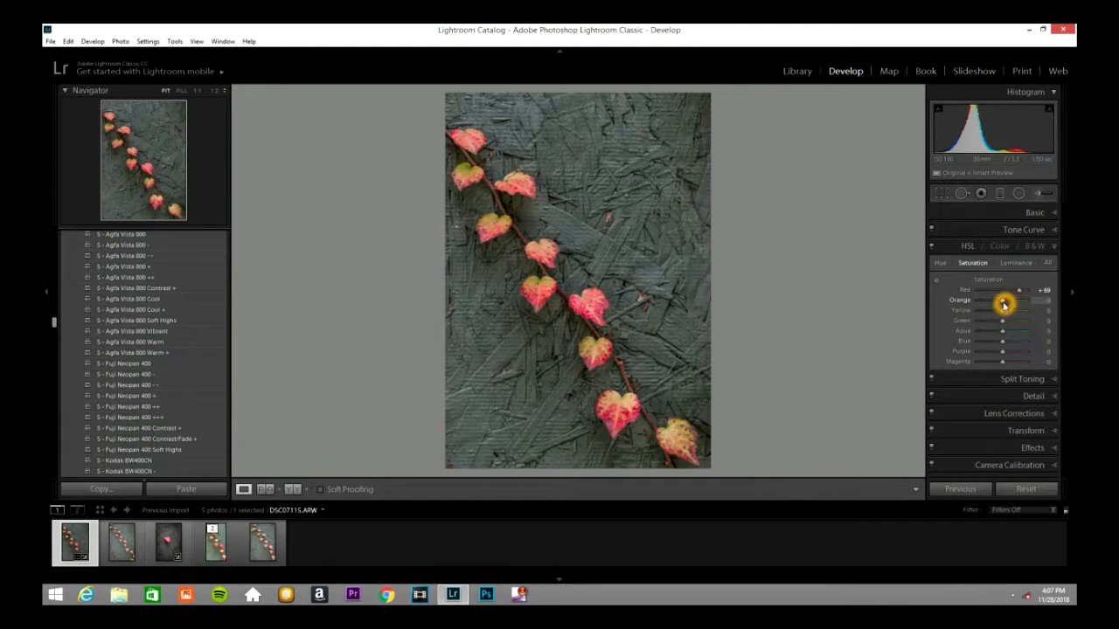
pyautogui.moveTo(1002, 303); pyautogui.dragTo(1010, 306)
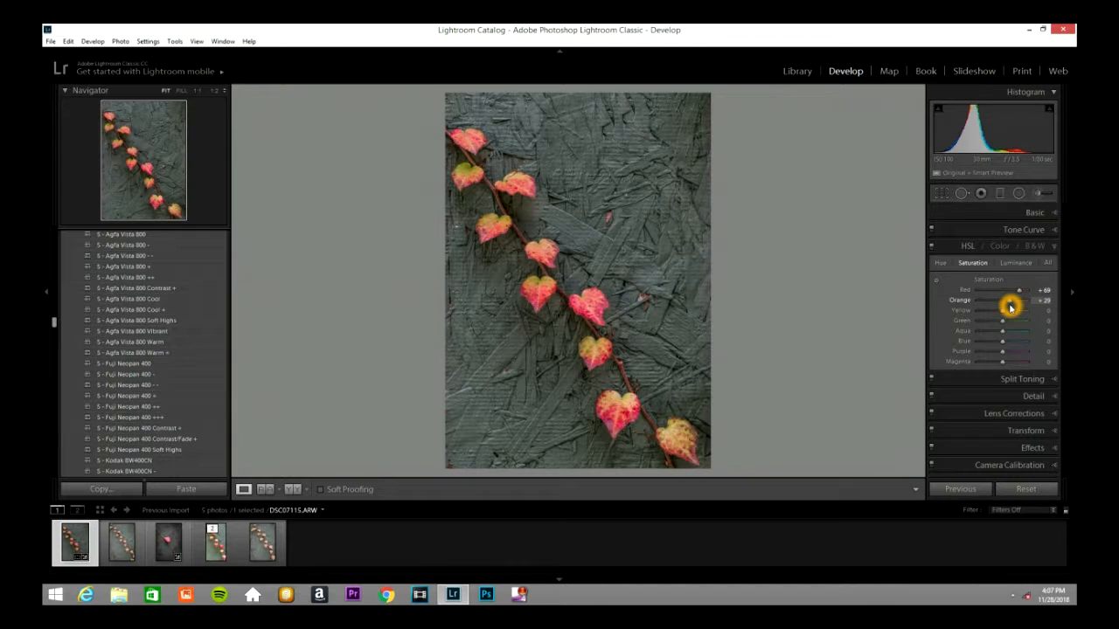
pyautogui.moveTo(1002, 313); pyautogui.dragTo(1032, 322)
pyautogui.click(1007, 325)
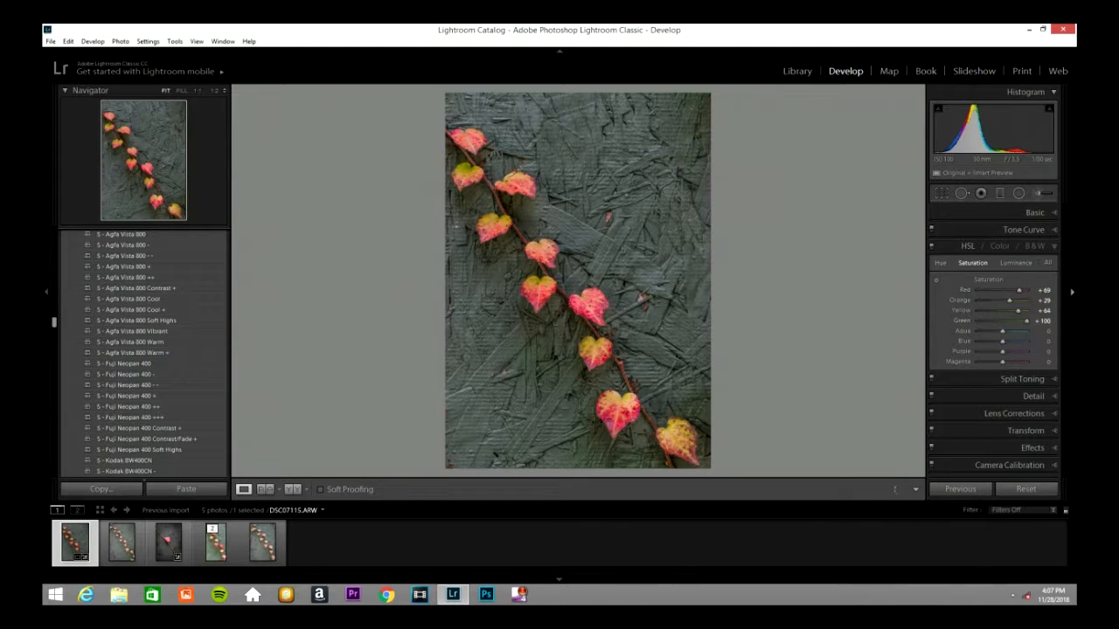
# Step: Set the HSL saturation of Aqua to +24, Blue to +20, Purple to +20 and Magenta to +71
pyautogui.click(1001, 336)
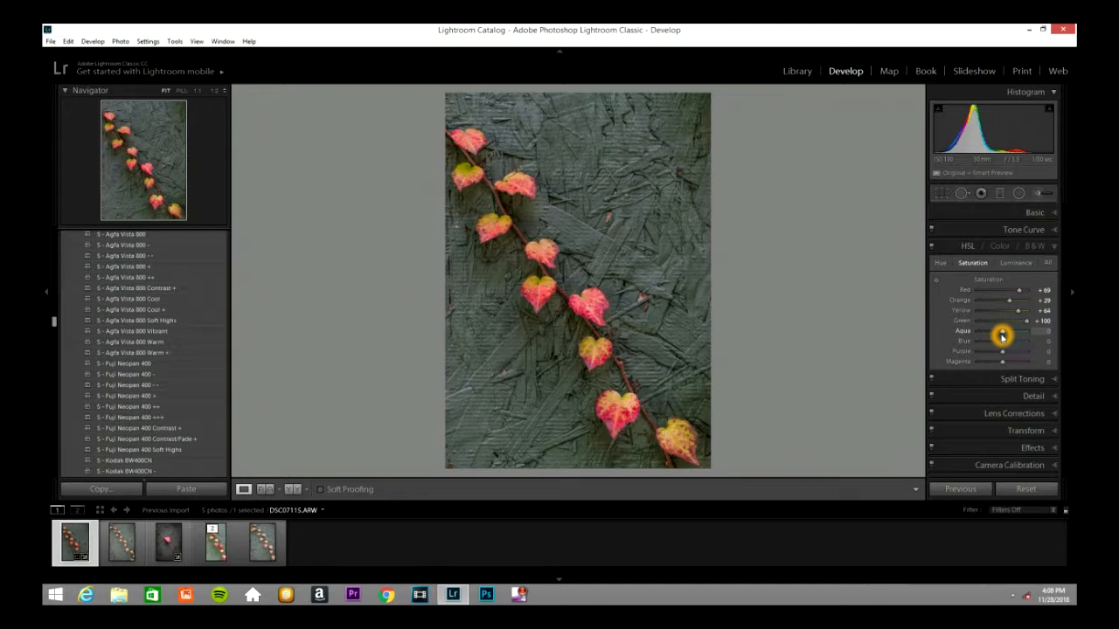
pyautogui.moveTo(1001, 336); pyautogui.dragTo(1003, 359)
pyautogui.click(1002, 353)
pyautogui.click(1002, 362)
pyautogui.moveTo(1002, 363); pyautogui.dragTo(1011, 364)
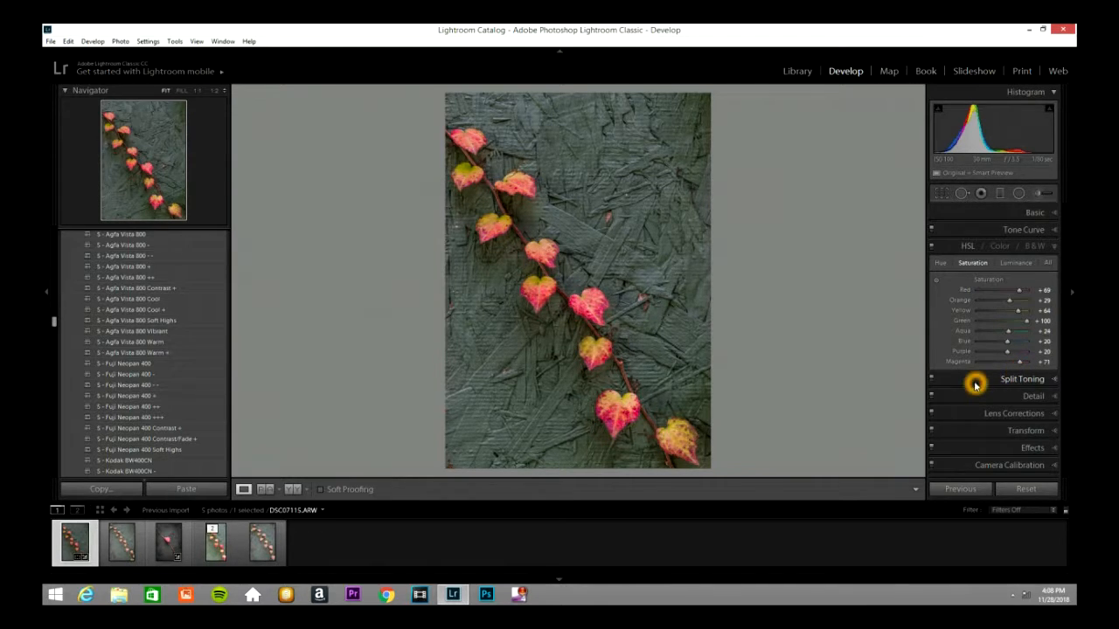
# Step: Set the HSL luminance of Red to +31, Orange to +27, Yellow to +22 and Green to +31
pyautogui.click(1015, 263)
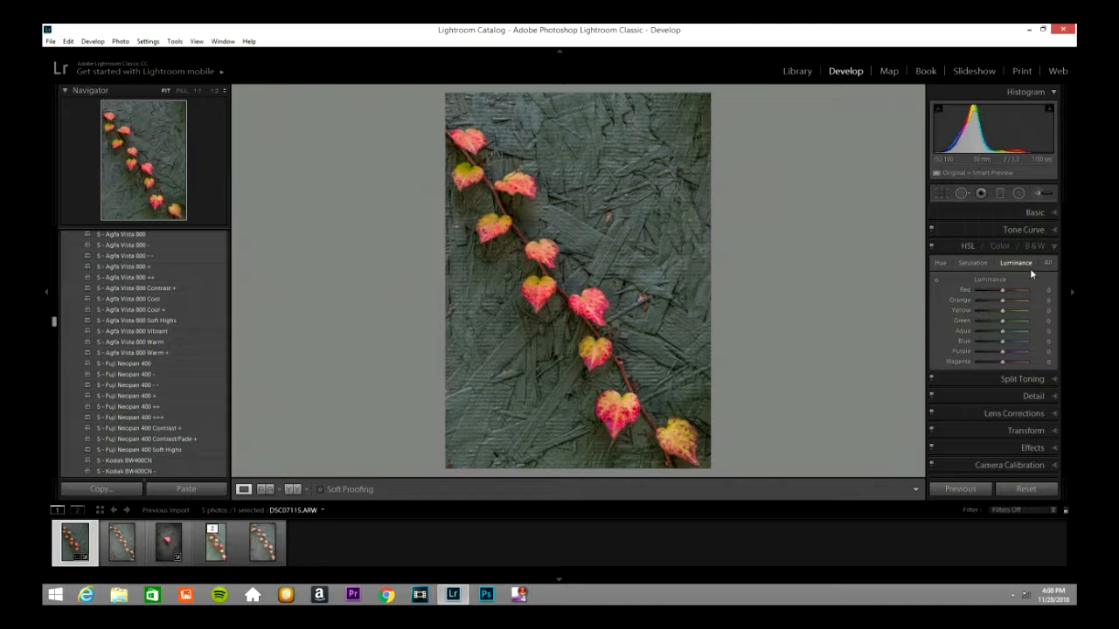
pyautogui.moveTo(1008, 290); pyautogui.dragTo(1011, 300)
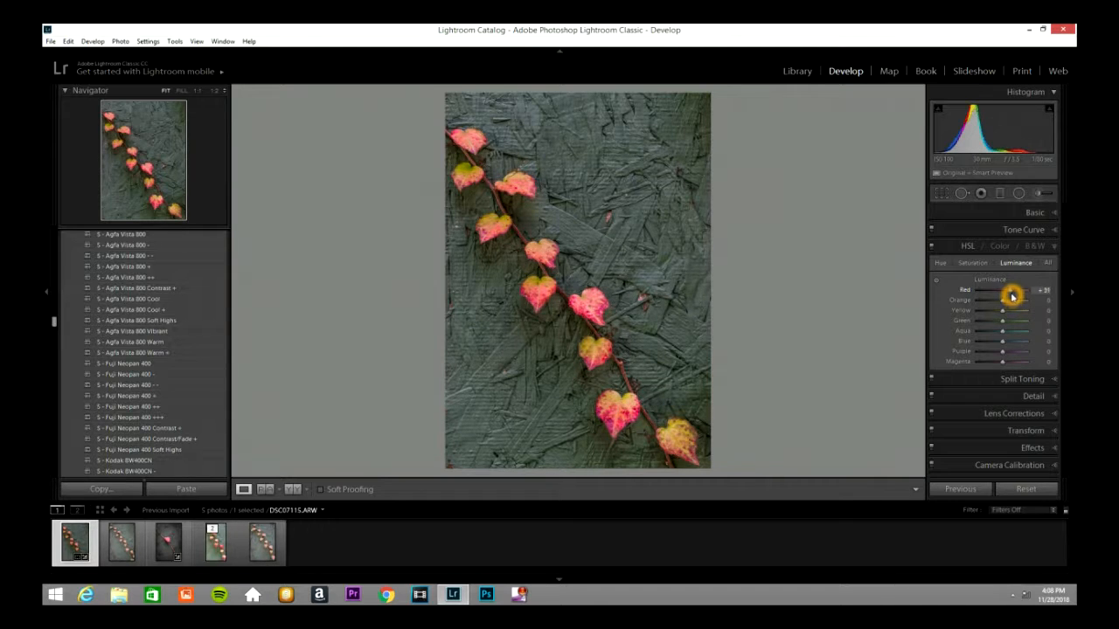
pyautogui.moveTo(1003, 302); pyautogui.dragTo(1009, 303)
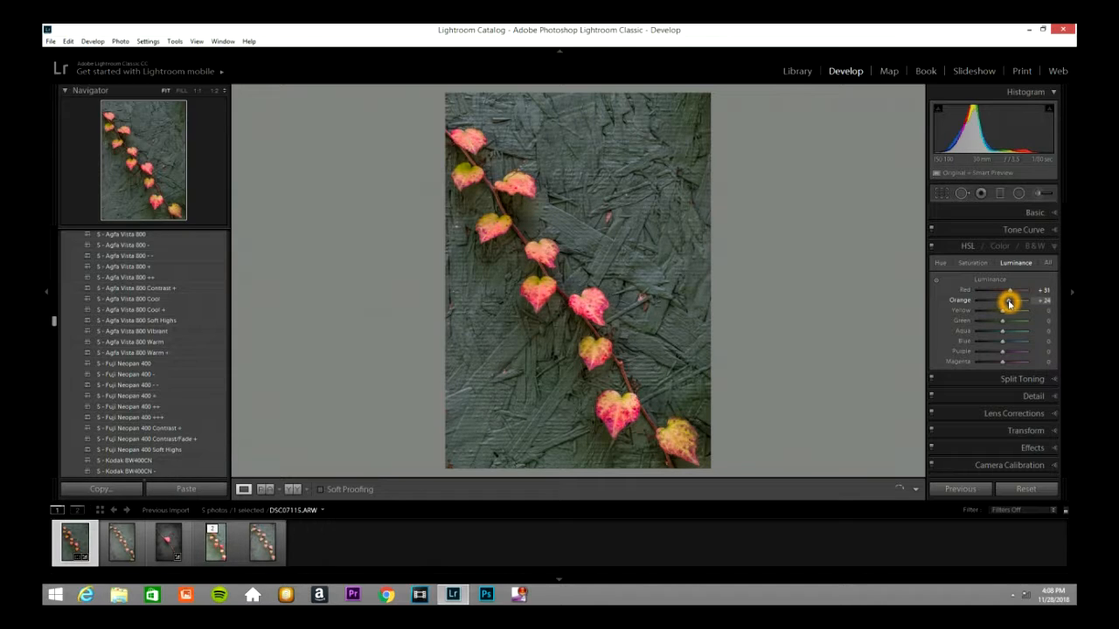
pyautogui.moveTo(1002, 312); pyautogui.dragTo(1011, 323)
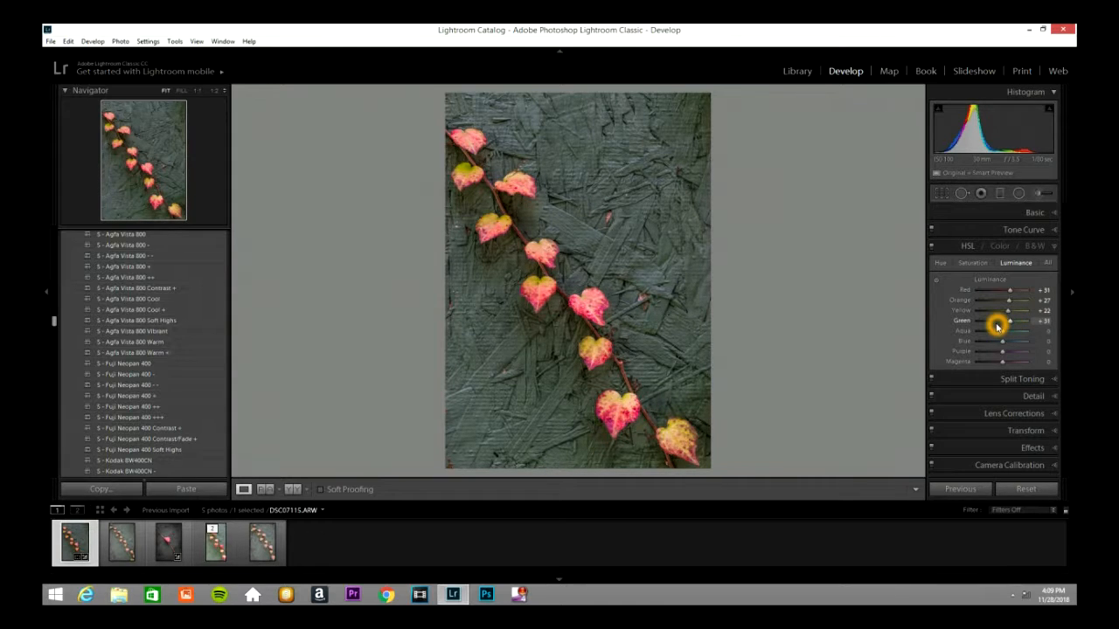
# Step: Set the HSL luminance of Magenta to +36, leaving Aqua, Blue and Purple at 0
pyautogui.click(971, 334)
pyautogui.click(963, 350)
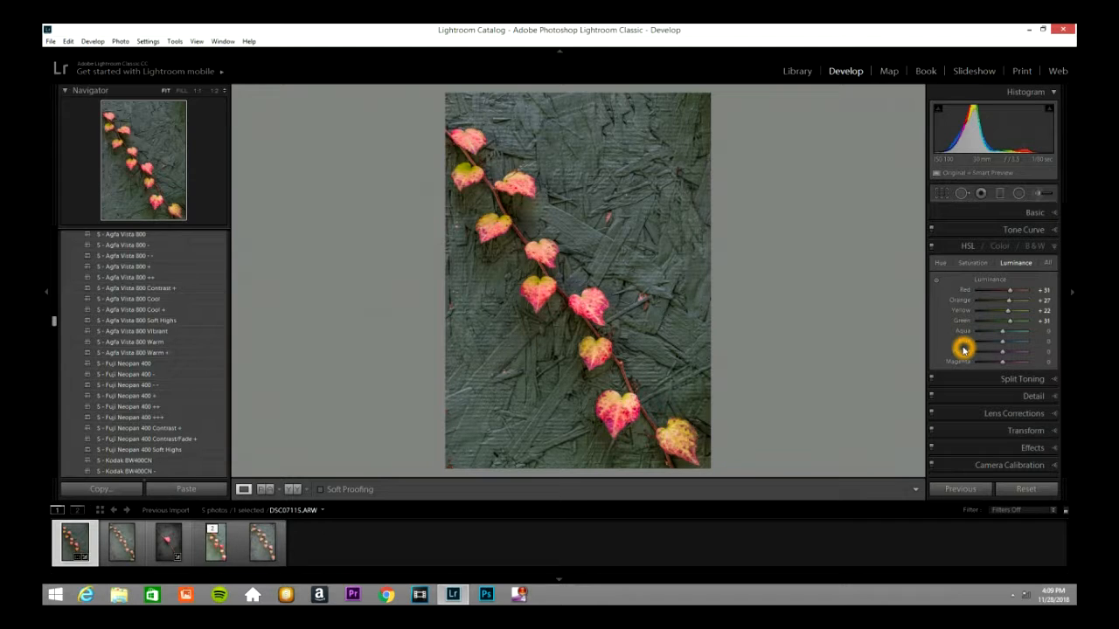
pyautogui.click(962, 352)
pyautogui.click(961, 360)
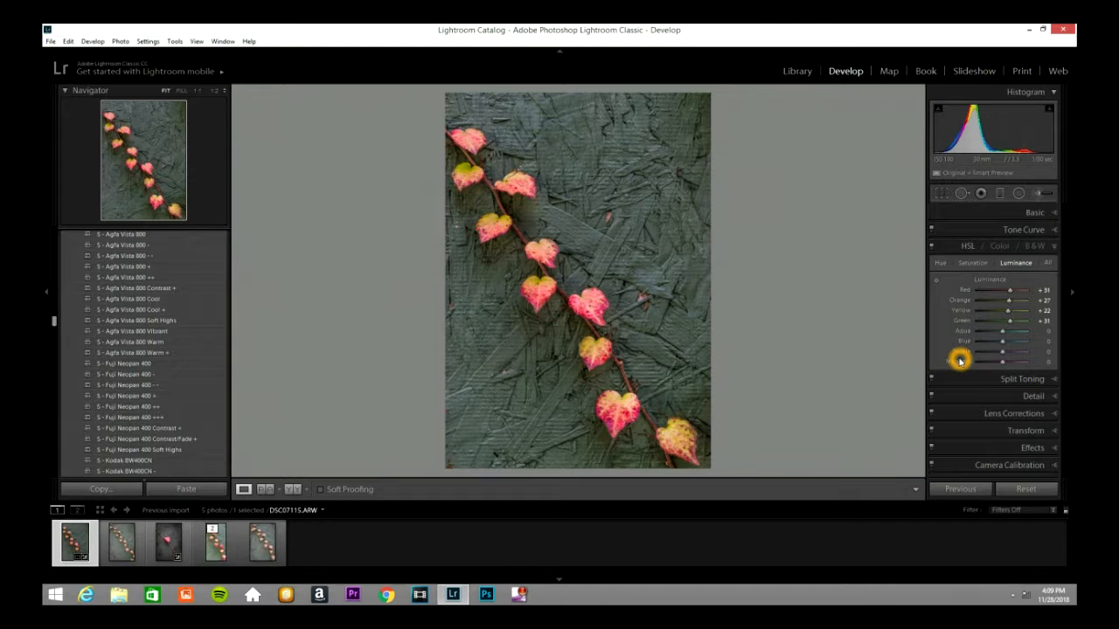
pyautogui.click(1007, 363)
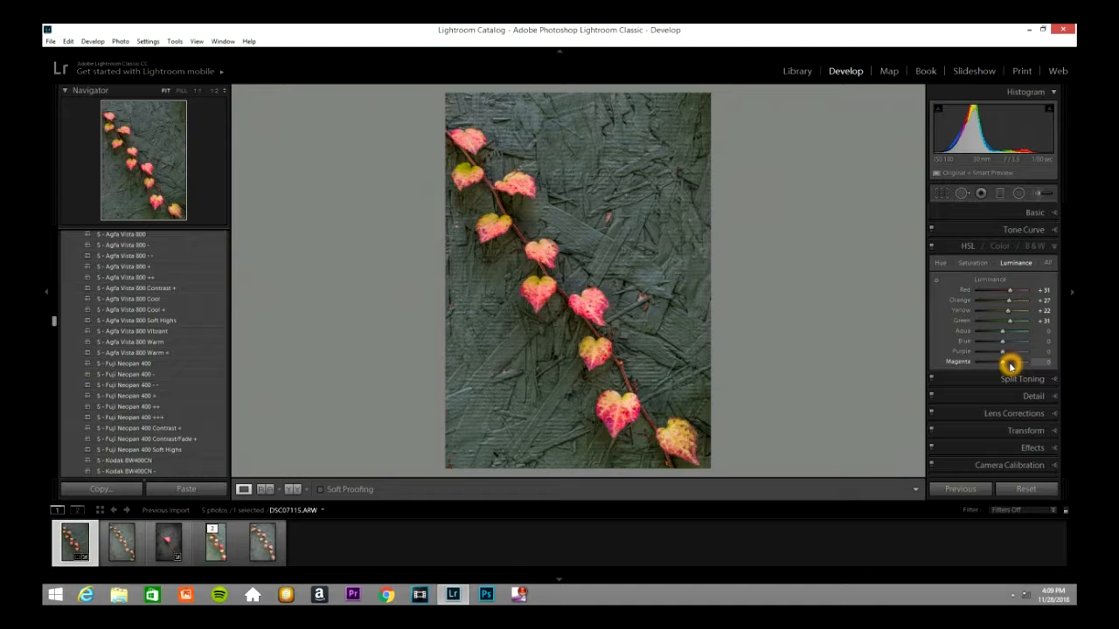
pyautogui.moveTo(1001, 364); pyautogui.dragTo(1012, 365)
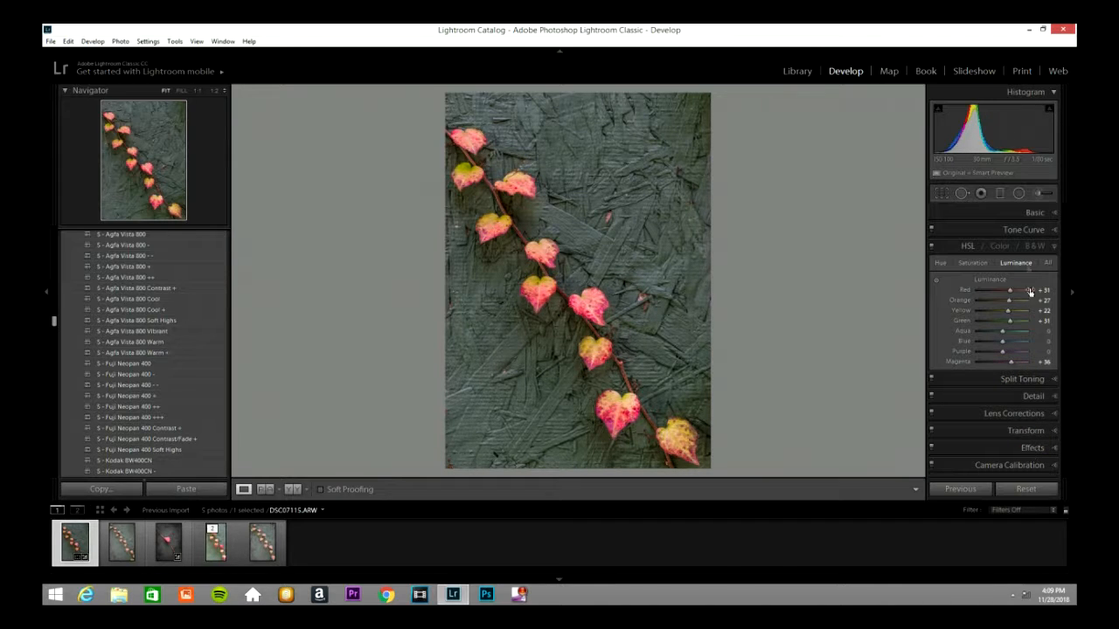
# Step: Using a size 9.0 adjustment brush with Clarity -41 and the mask overlay shown, paint the background above and right of the vine
pyautogui.click(1037, 194)
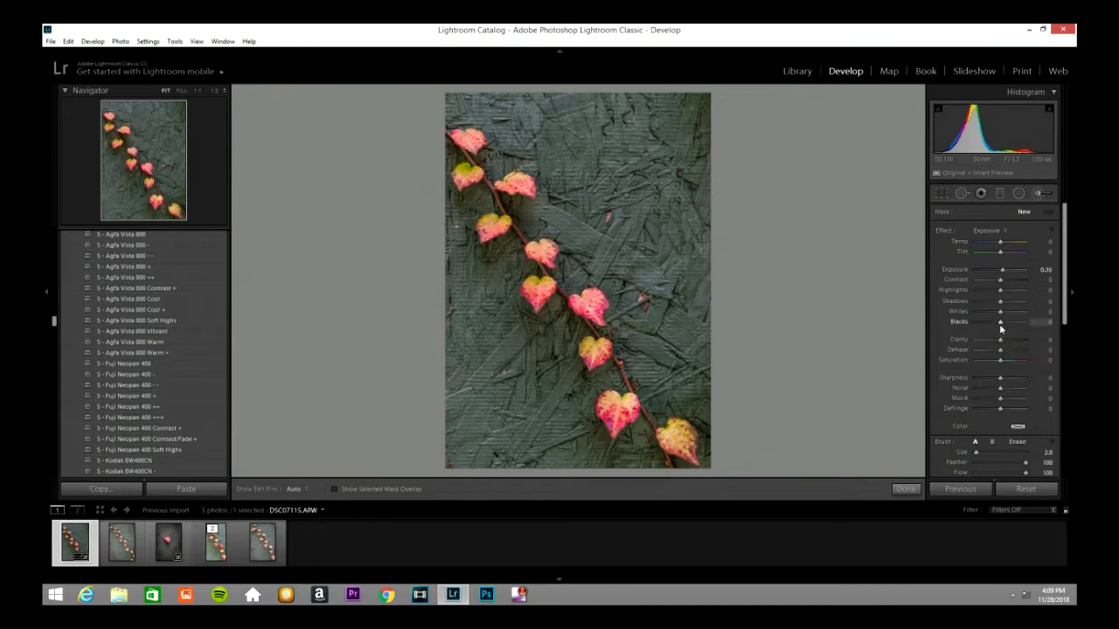
pyautogui.click(988, 231)
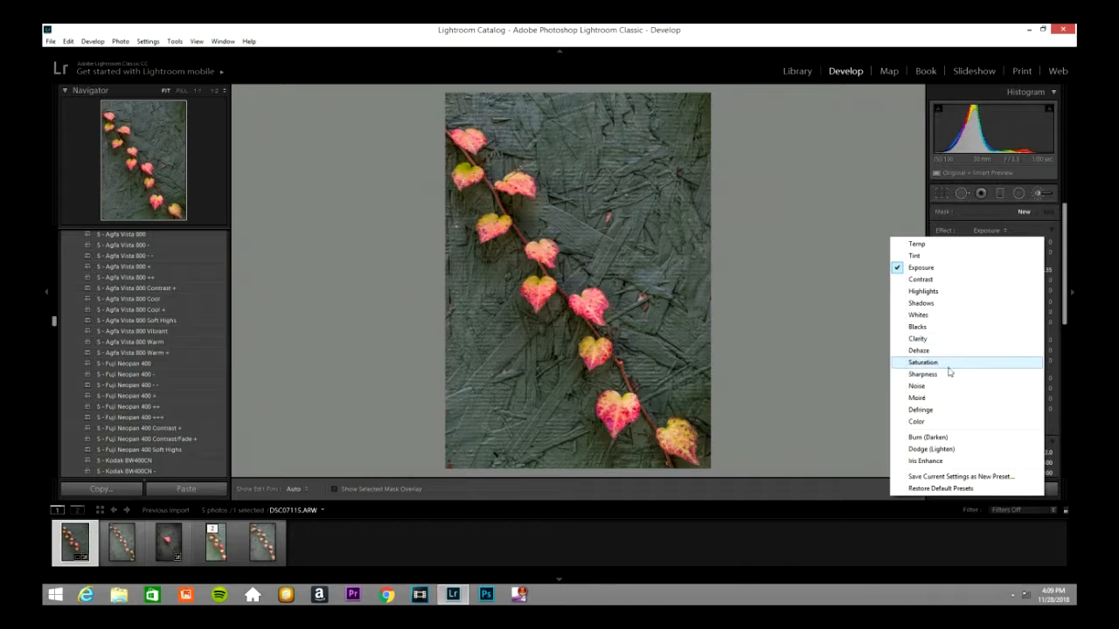
pyautogui.click(949, 341)
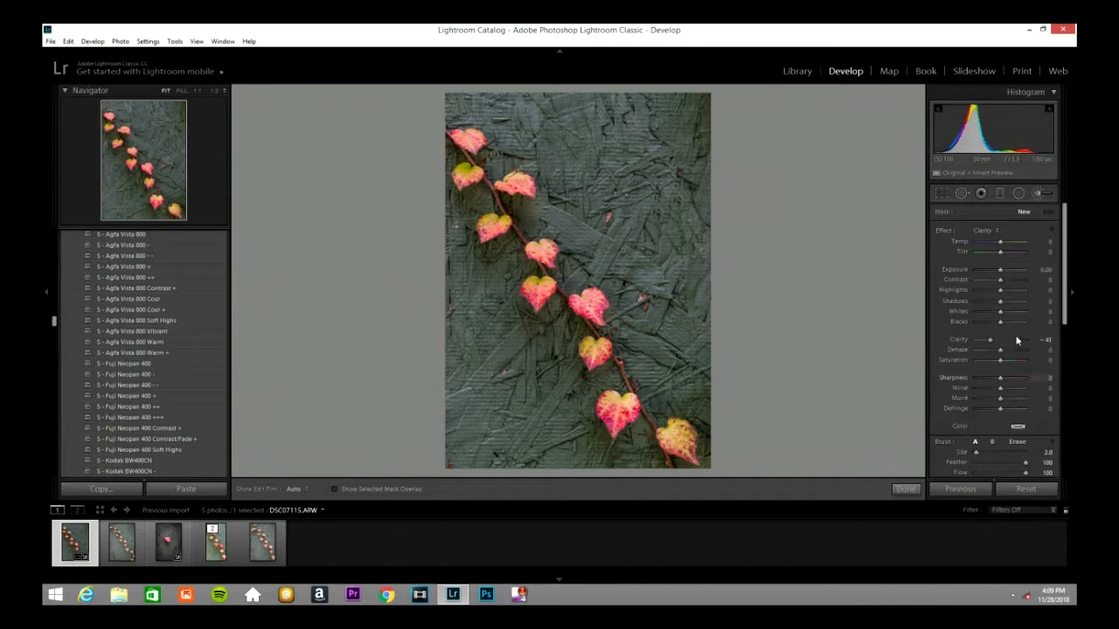
pyautogui.click(663, 311)
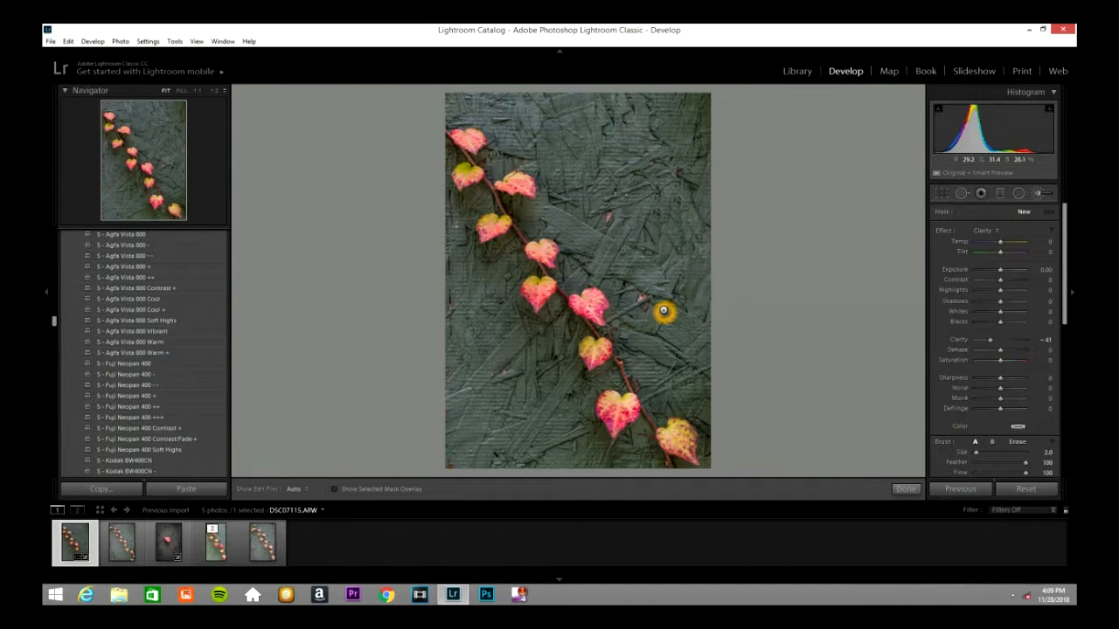
pyautogui.scroll(7, 664, 310)
pyautogui.moveTo(651, 193)
pyautogui.mouseDown()
pyautogui.moveTo(658, 228)
pyautogui.moveTo(629, 128)
pyautogui.moveTo(560, 103)
pyautogui.moveTo(488, 110)
pyautogui.mouseUp()
pyautogui.press('o')
pyautogui.moveTo(571, 143)
pyautogui.mouseDown()
pyautogui.moveTo(632, 167)
pyautogui.moveTo(623, 143)
pyautogui.moveTo(701, 200)
pyautogui.moveTo(691, 260)
pyautogui.moveTo(697, 178)
pyautogui.mouseUp()
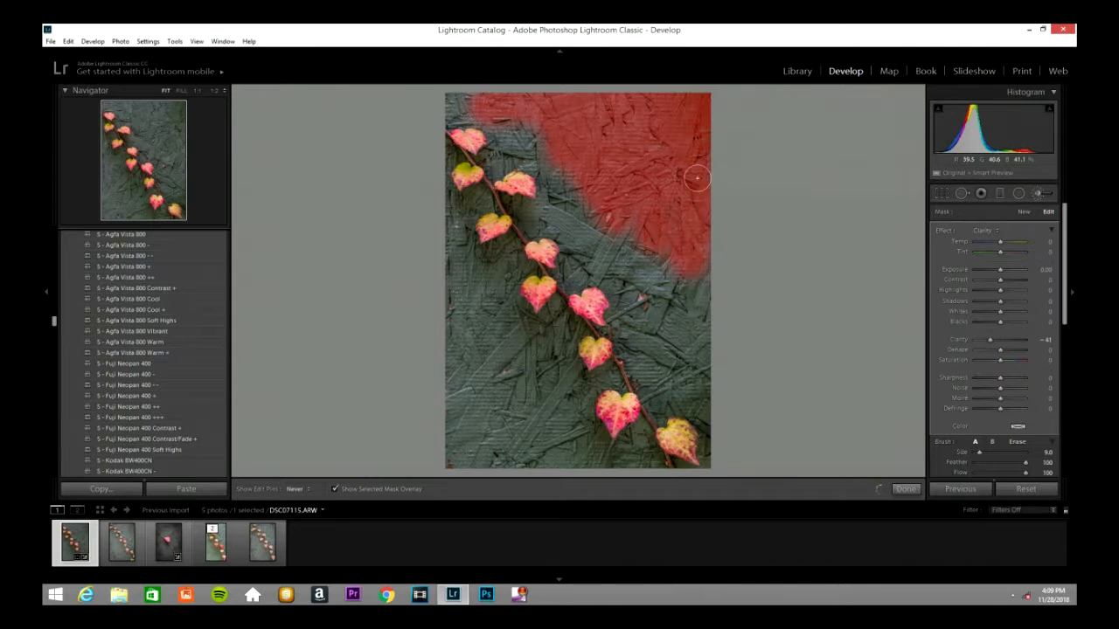
# Step: Extend the clarity mask over the remaining background on both sides of the vine, avoiding the leaves, and close the brush
pyautogui.moveTo(696, 337)
pyautogui.mouseDown()
pyautogui.moveTo(598, 194)
pyautogui.moveTo(535, 210)
pyautogui.moveTo(586, 206)
pyautogui.moveTo(544, 205)
pyautogui.moveTo(558, 181)
pyautogui.moveTo(551, 164)
pyautogui.moveTo(496, 151)
pyautogui.moveTo(523, 130)
pyautogui.moveTo(514, 116)
pyautogui.moveTo(448, 89)
pyautogui.moveTo(521, 123)
pyautogui.moveTo(584, 282)
pyautogui.moveTo(594, 251)
pyautogui.moveTo(610, 254)
pyautogui.moveTo(644, 341)
pyautogui.moveTo(633, 239)
pyautogui.moveTo(662, 347)
pyautogui.moveTo(649, 360)
pyautogui.moveTo(642, 343)
pyautogui.moveTo(662, 388)
pyautogui.moveTo(668, 358)
pyautogui.moveTo(707, 378)
pyautogui.moveTo(717, 404)
pyautogui.moveTo(681, 363)
pyautogui.moveTo(689, 390)
pyautogui.moveTo(671, 400)
pyautogui.moveTo(648, 368)
pyautogui.moveTo(696, 372)
pyautogui.moveTo(720, 458)
pyautogui.mouseUp()
pyautogui.moveTo(566, 373)
pyautogui.mouseDown()
pyautogui.moveTo(500, 416)
pyautogui.moveTo(527, 342)
pyautogui.moveTo(456, 365)
pyautogui.moveTo(458, 399)
pyautogui.moveTo(483, 269)
pyautogui.moveTo(451, 340)
pyautogui.mouseUp()
pyautogui.moveTo(465, 413); pyautogui.dragTo(457, 374)
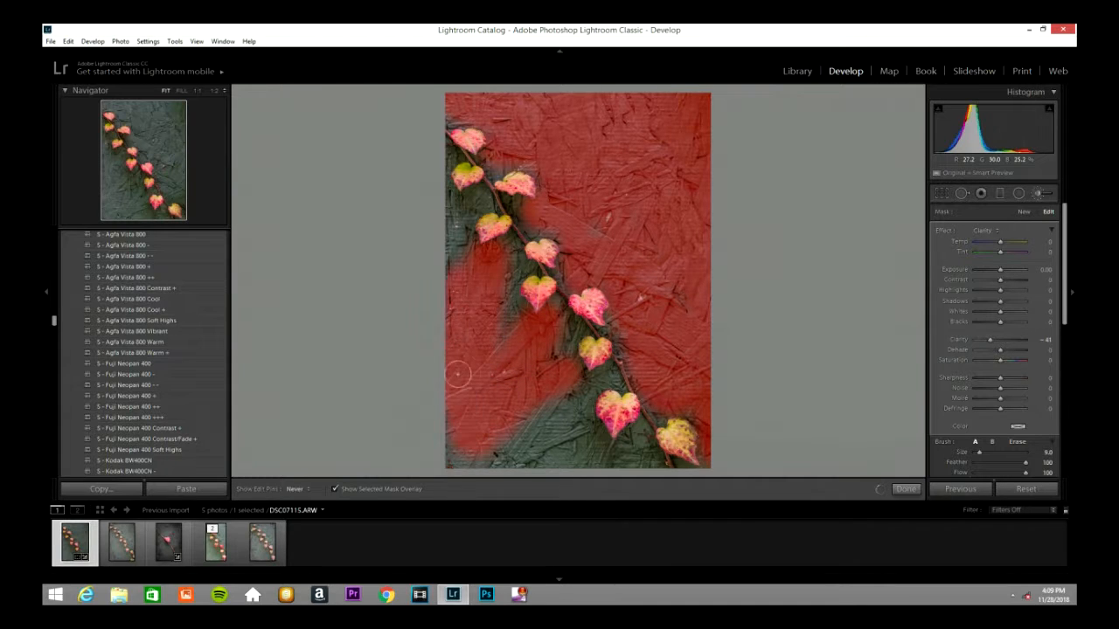
pyautogui.moveTo(472, 485)
pyautogui.mouseDown()
pyautogui.moveTo(550, 455)
pyautogui.moveTo(531, 449)
pyautogui.moveTo(657, 461)
pyautogui.moveTo(641, 437)
pyautogui.moveTo(614, 460)
pyautogui.moveTo(571, 435)
pyautogui.moveTo(570, 407)
pyautogui.moveTo(556, 409)
pyautogui.moveTo(591, 381)
pyautogui.moveTo(534, 416)
pyautogui.moveTo(536, 339)
pyautogui.moveTo(555, 332)
pyautogui.moveTo(535, 333)
pyautogui.moveTo(507, 310)
pyautogui.moveTo(517, 259)
pyautogui.moveTo(463, 270)
pyautogui.moveTo(469, 201)
pyautogui.moveTo(450, 212)
pyautogui.moveTo(443, 147)
pyautogui.mouseUp()
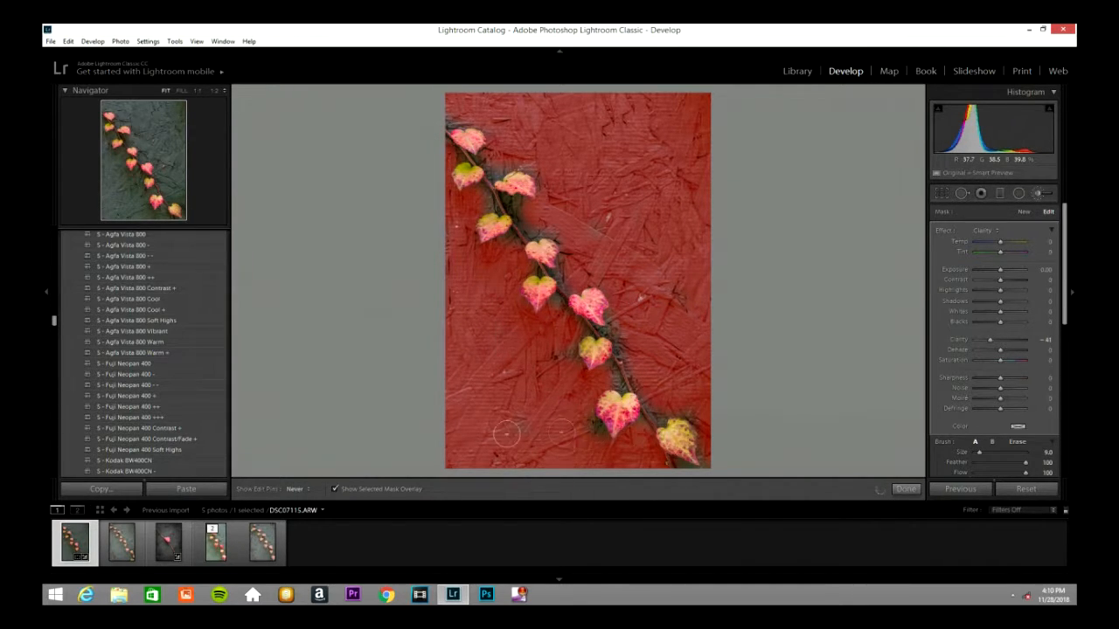
pyautogui.press('h')
pyautogui.click(1037, 194)
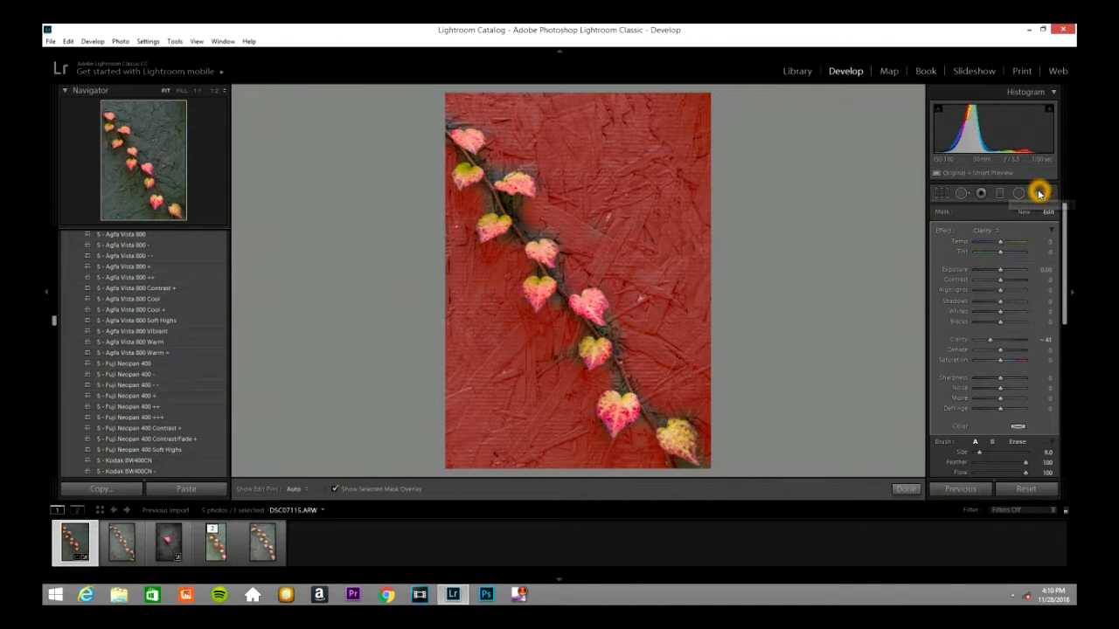
pyautogui.click(670, 313)
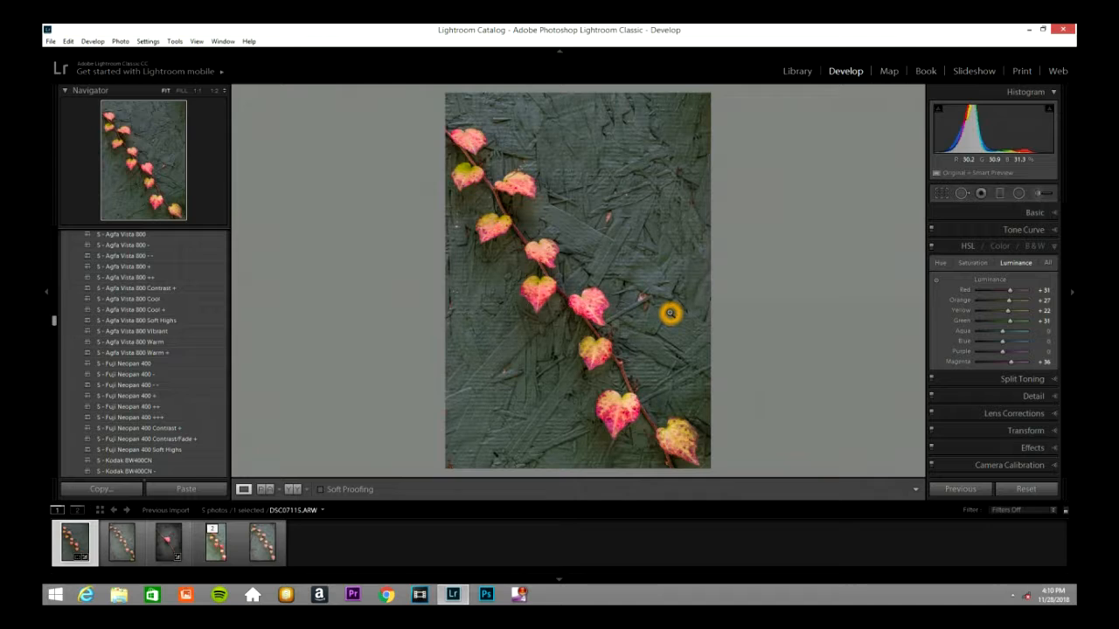
# Step: Start a new adjustment brush with the Exposure effect at 0.35 and reduce the brush size to 0.1
pyautogui.click(1038, 193)
pyautogui.click(985, 231)
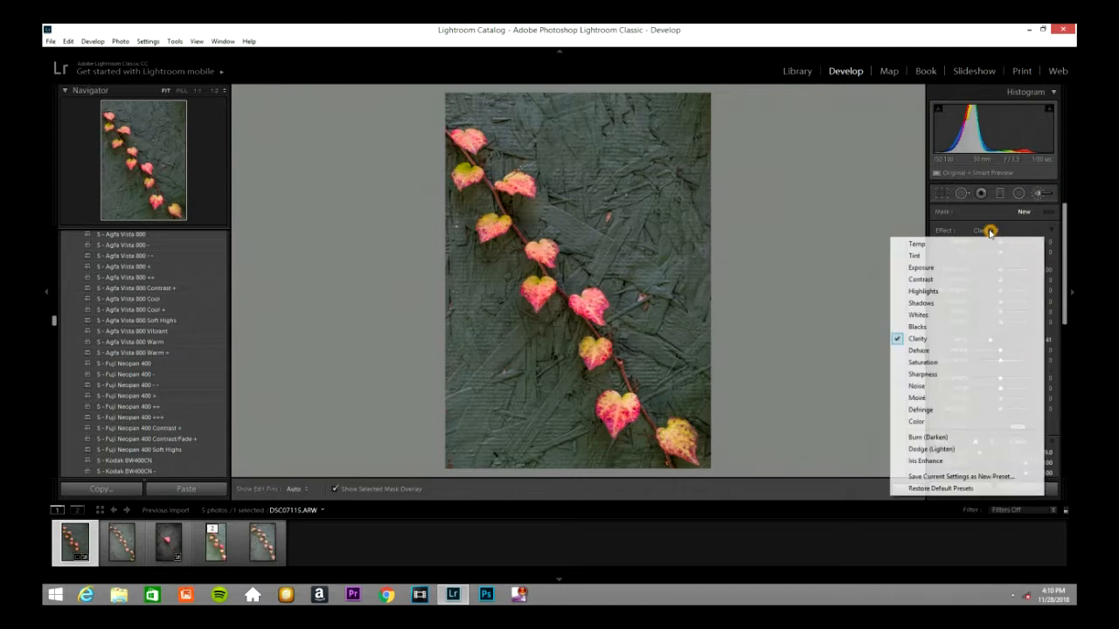
pyautogui.click(937, 267)
pyautogui.click(1000, 268)
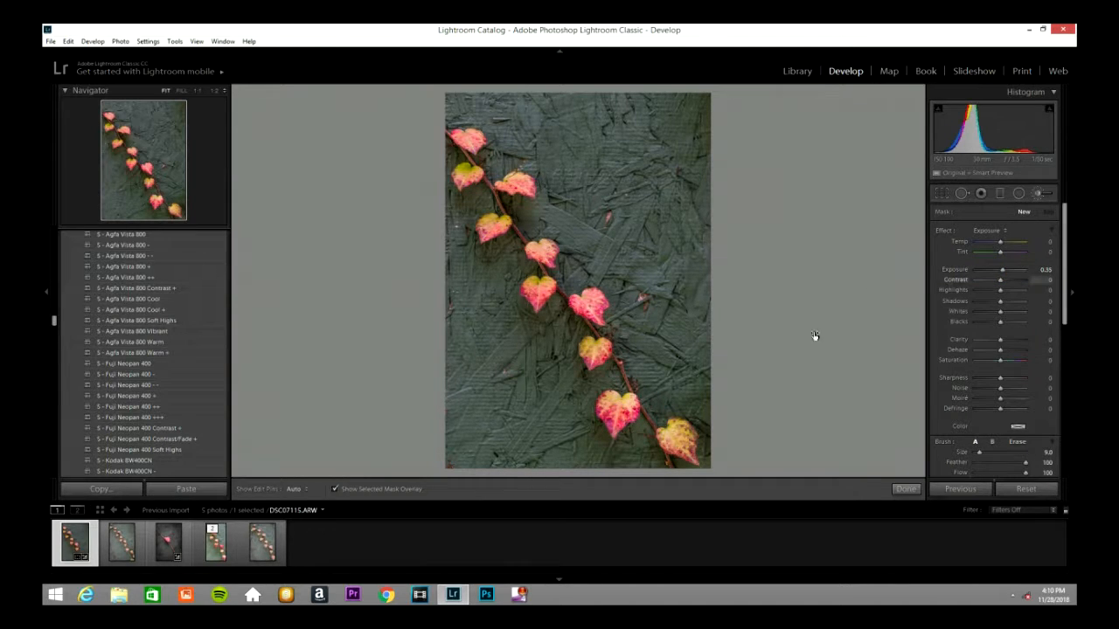
pyautogui.scroll(-5, 545, 299)
pyautogui.scroll(-3, 574, 303)
pyautogui.click(584, 309)
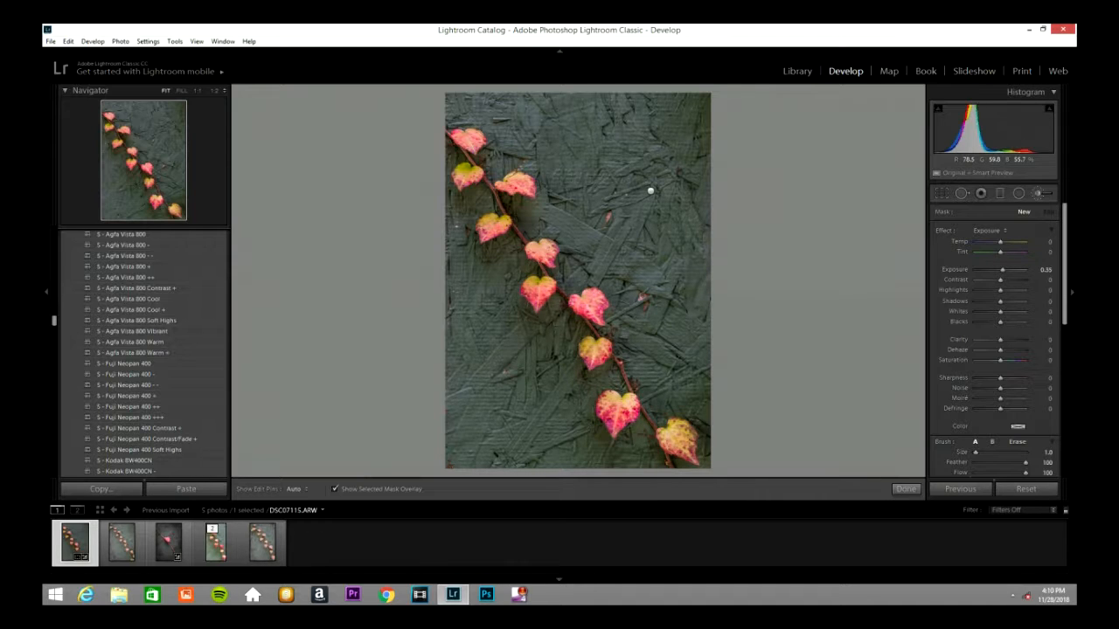
pyautogui.scroll(-1, 551, 297)
# Step: Brush the exposure boost onto the leaves in the middle of the vine, toggle the edit pins to check, and close the brush
pyautogui.click(543, 299)
pyautogui.click(540, 304)
pyautogui.click(539, 308)
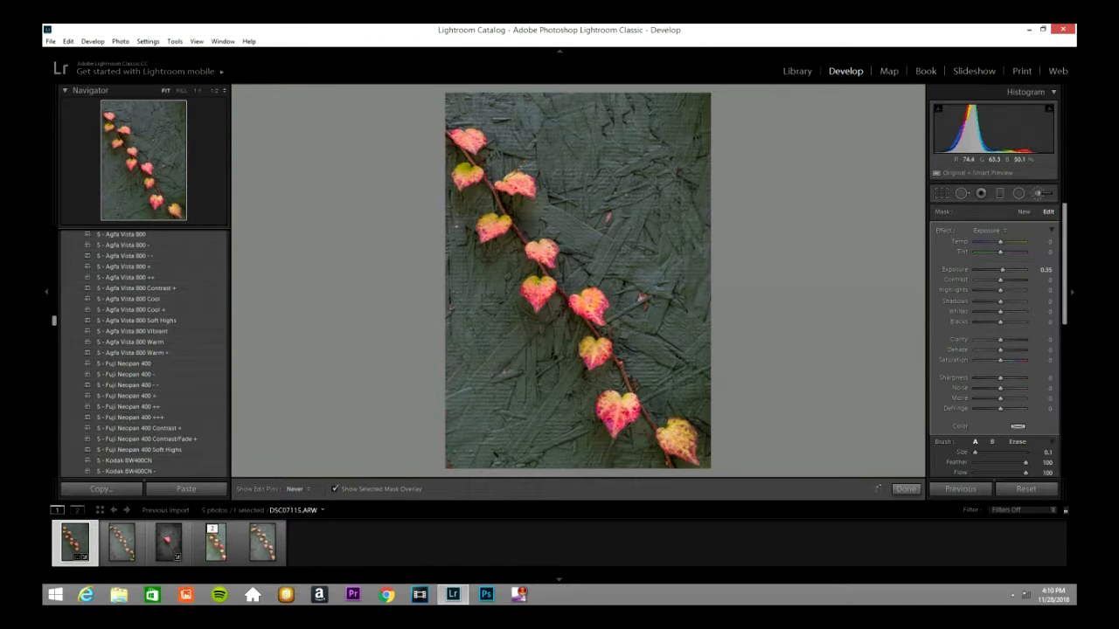
pyautogui.click(603, 306)
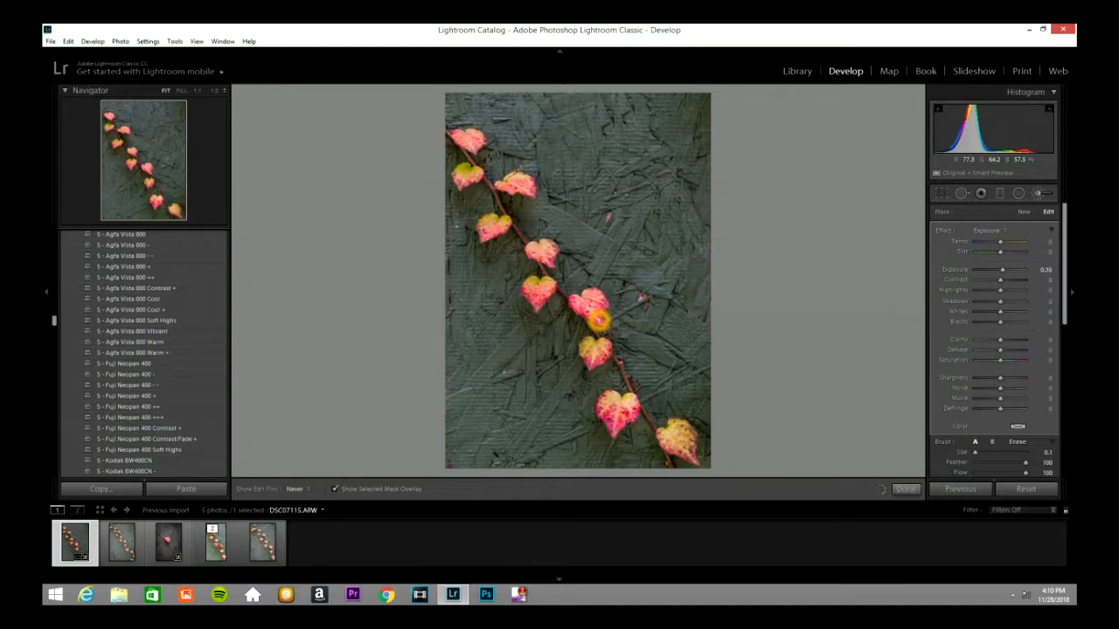
pyautogui.moveTo(598, 346); pyautogui.dragTo(595, 360)
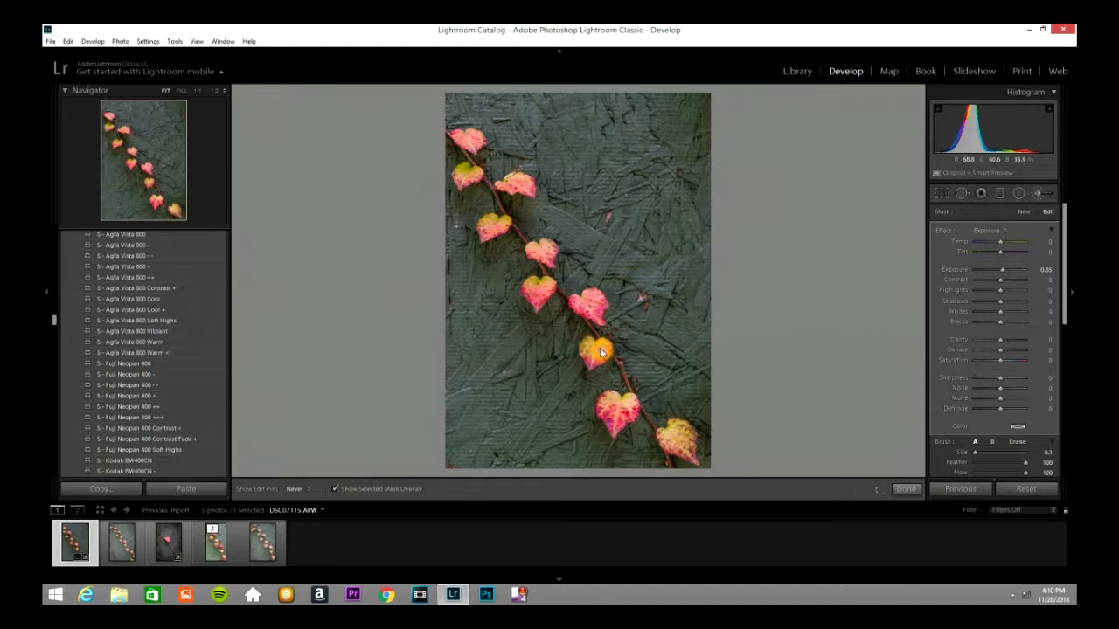
pyautogui.press('h')
pyautogui.press('h')
pyautogui.press('h')
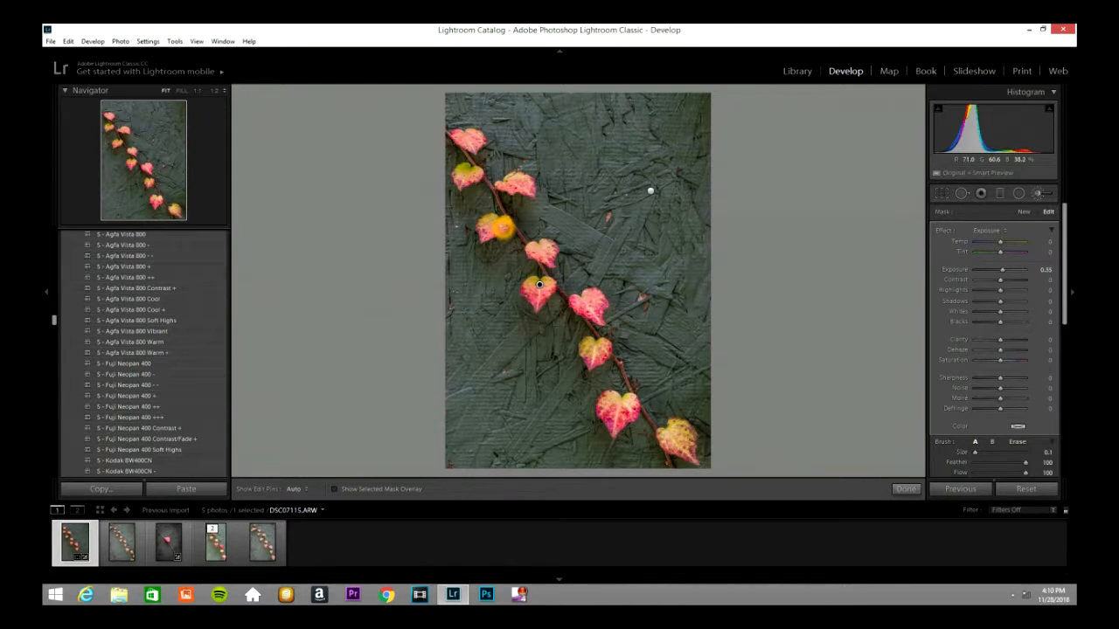
pyautogui.press('h')
pyautogui.press('h')
pyautogui.press('h')
pyautogui.press('h')
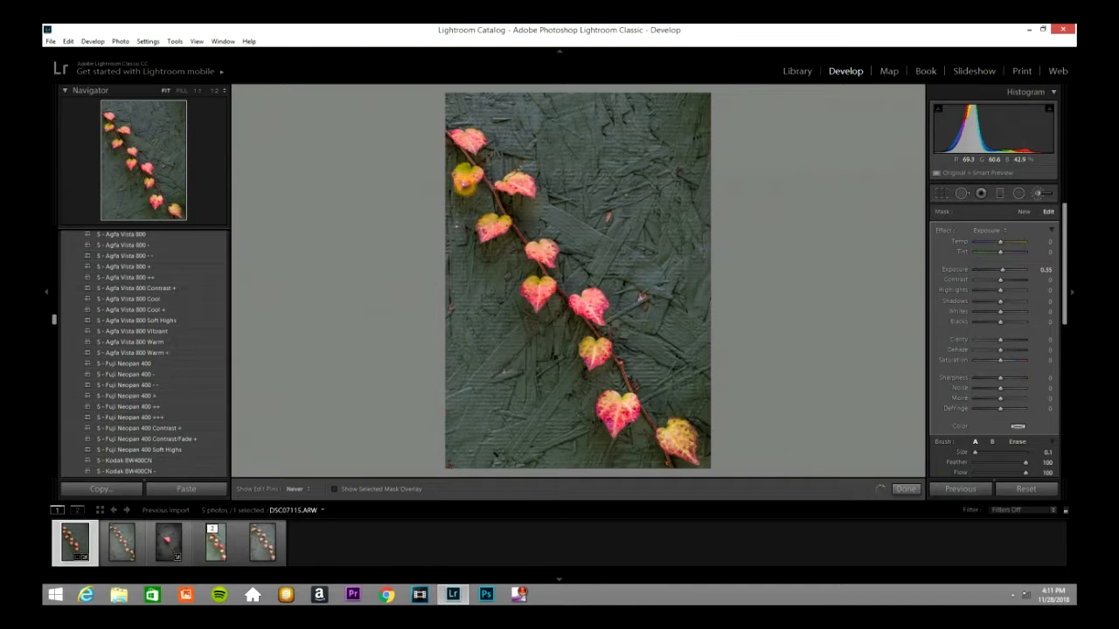
pyautogui.press('h')
pyautogui.press('h')
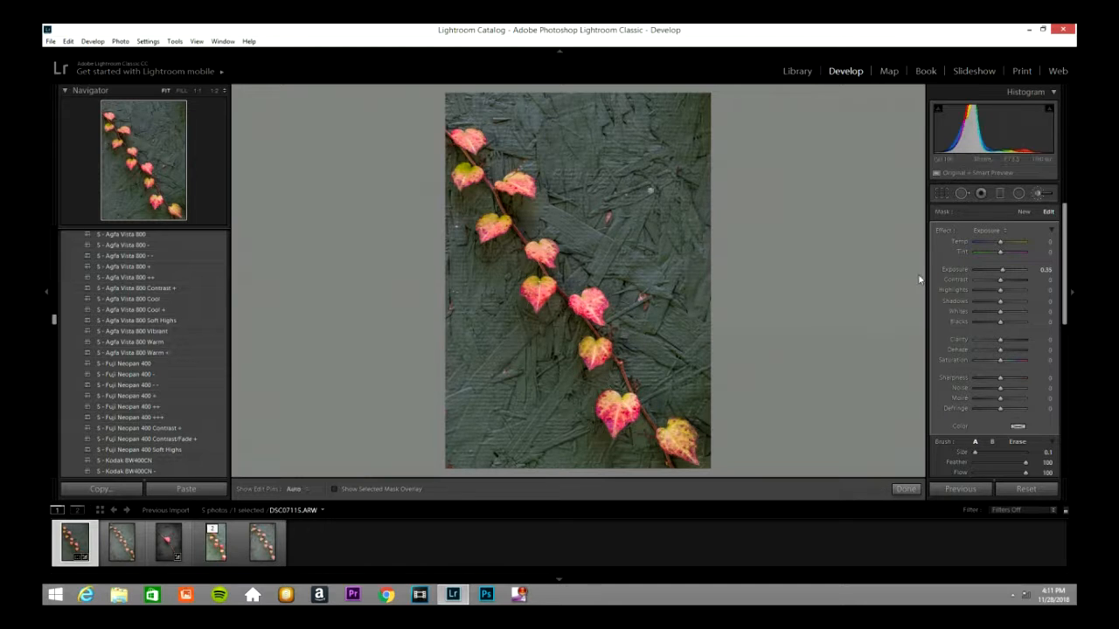
pyautogui.click(1039, 198)
# Step: Start a new adjustment brush with the Saturation effect at 25 and a brush size of 4.0
pyautogui.click(1035, 200)
pyautogui.click(1012, 276)
pyautogui.click(993, 243)
pyautogui.click(1003, 233)
pyautogui.click(980, 231)
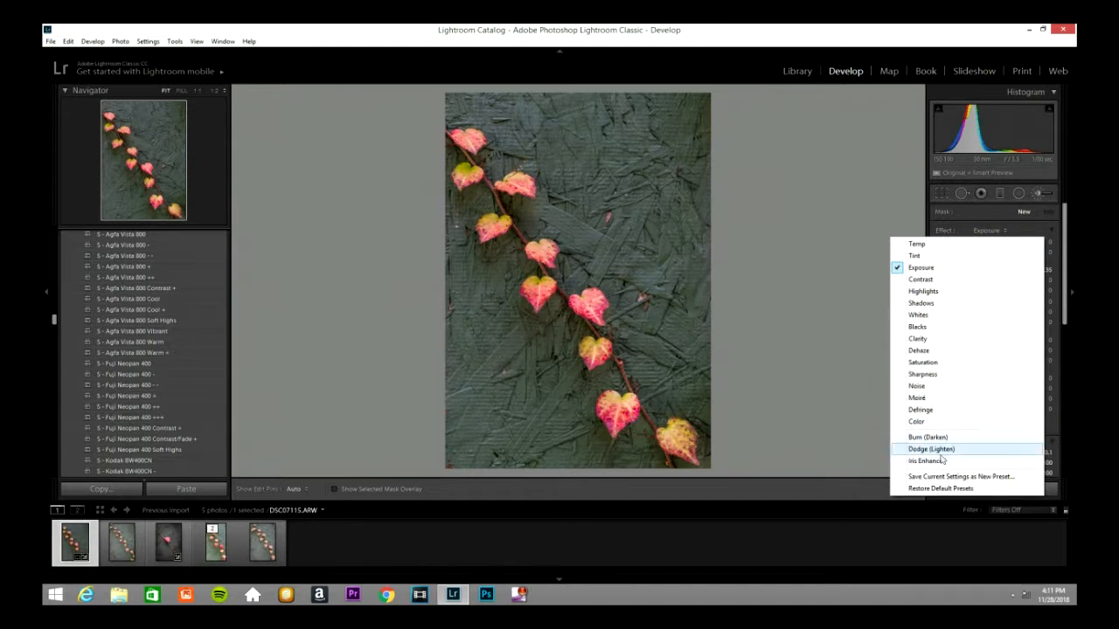
pyautogui.click(949, 362)
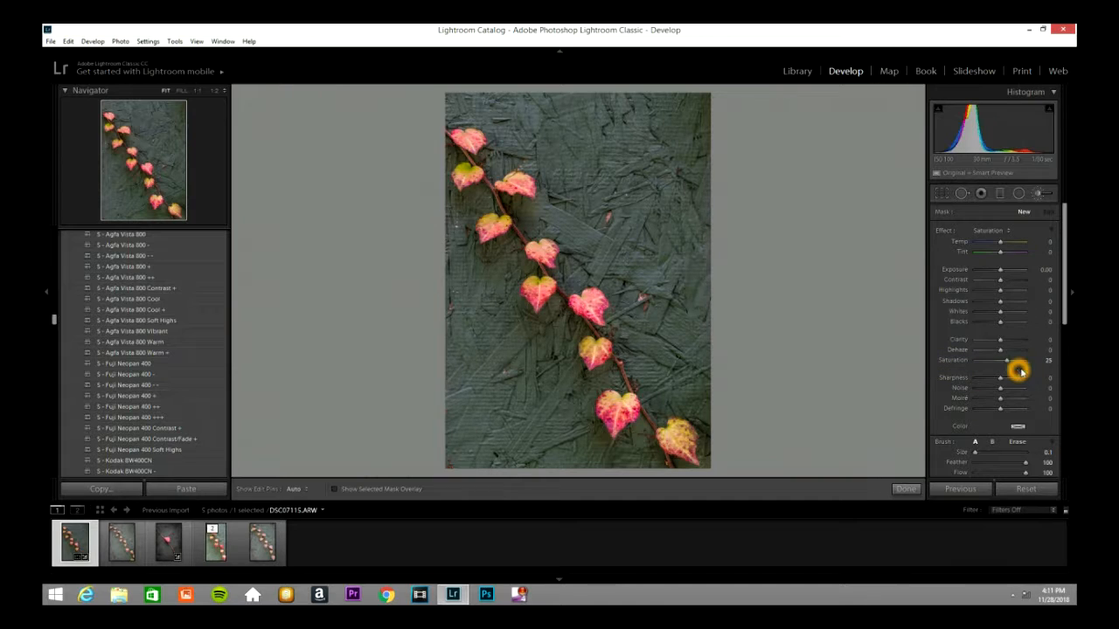
pyautogui.scroll(4, 590, 351)
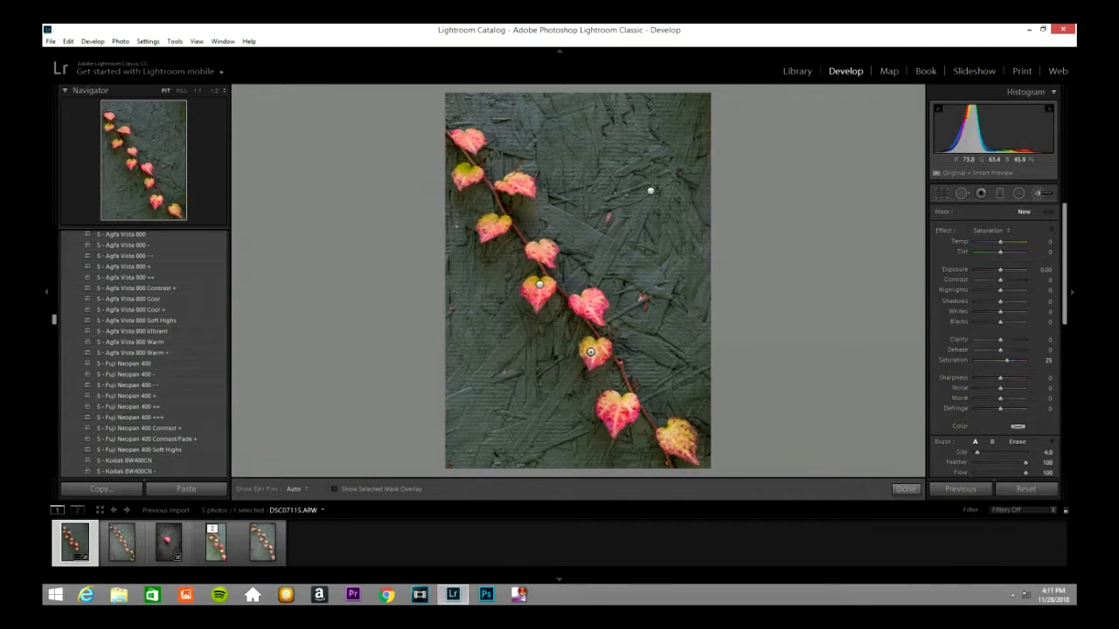
# Step: Paint the saturation boost over the three lowest leaves on the vine
pyautogui.moveTo(590, 358); pyautogui.dragTo(603, 348)
pyautogui.moveTo(618, 429)
pyautogui.mouseDown()
pyautogui.moveTo(611, 397)
pyautogui.moveTo(612, 423)
pyautogui.mouseUp()
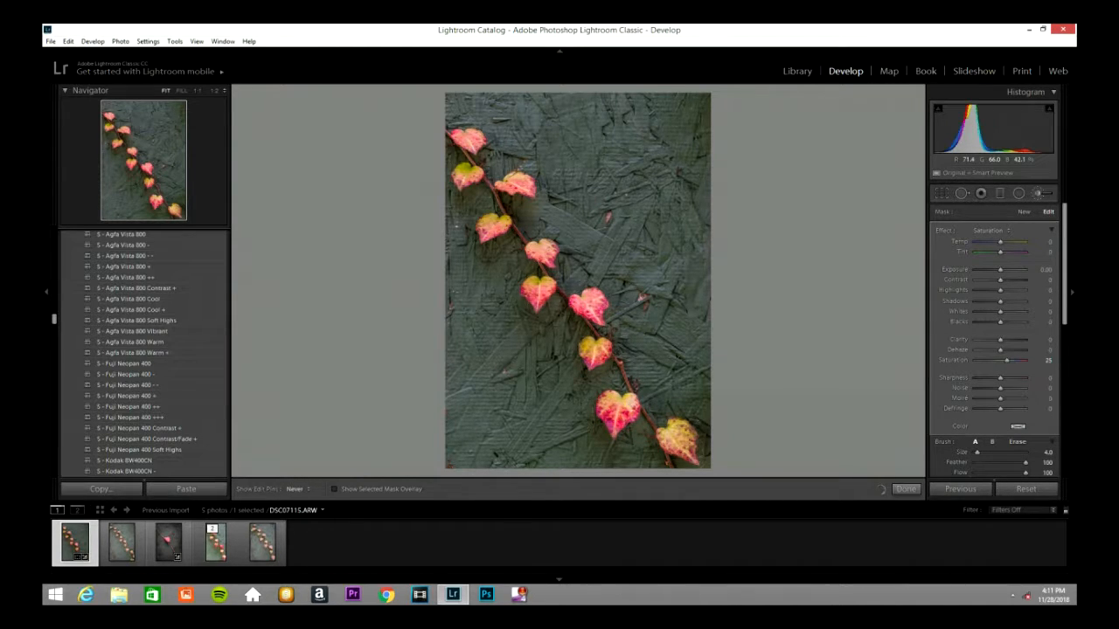
pyautogui.moveTo(673, 432); pyautogui.dragTo(692, 456)
pyautogui.press('h')
# Step: Paint the saturation boost over the upper leaves of the vine and close the adjustment brush
pyautogui.press('h')
pyautogui.click(503, 224)
pyautogui.click(483, 235)
pyautogui.click(488, 222)
pyautogui.click(511, 185)
pyautogui.press('h')
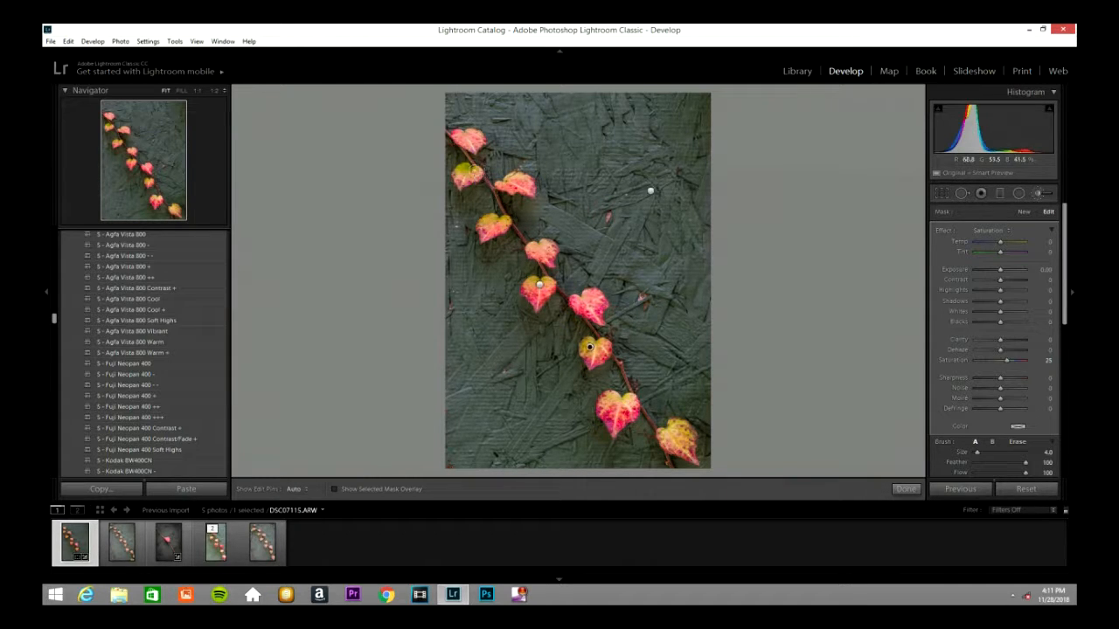
pyautogui.moveTo(454, 135)
pyautogui.mouseDown()
pyautogui.moveTo(481, 144)
pyautogui.moveTo(470, 139)
pyautogui.moveTo(472, 149)
pyautogui.mouseUp()
pyautogui.click(1040, 198)
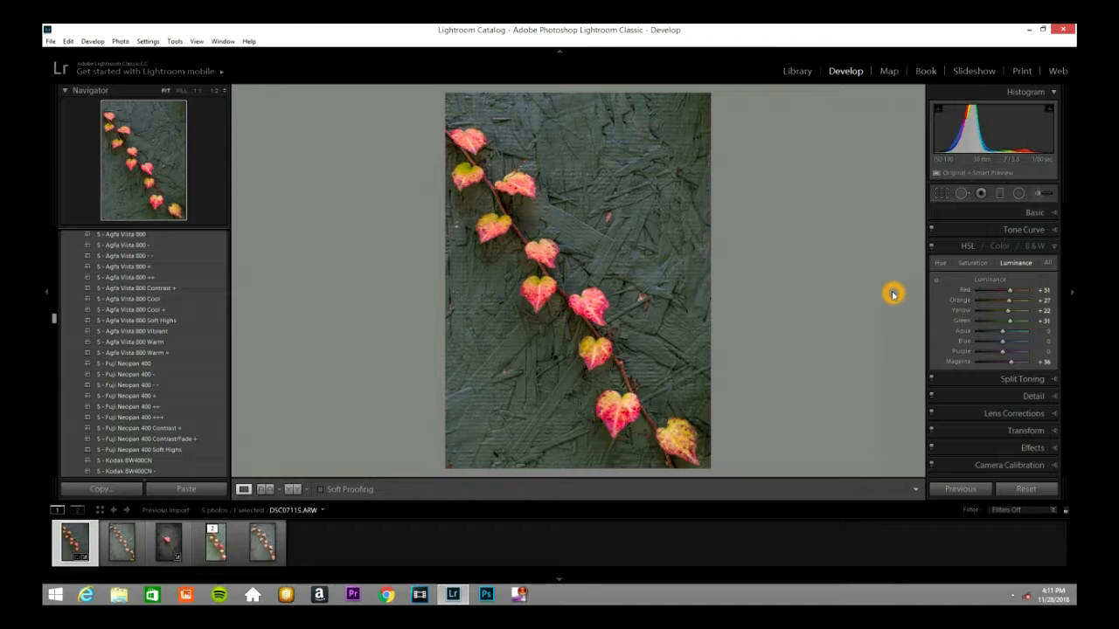
# Step: Compare the before and after versions side by side with the lights out, and return to the normal single-photo view
pyautogui.press('y')
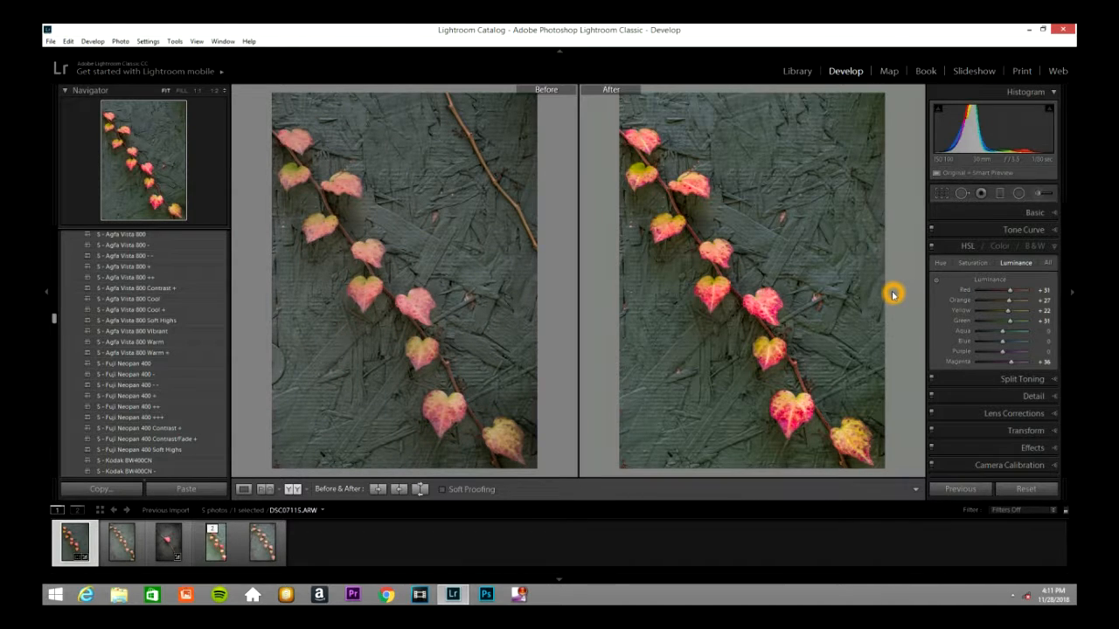
pyautogui.press('l')
pyautogui.press('l')
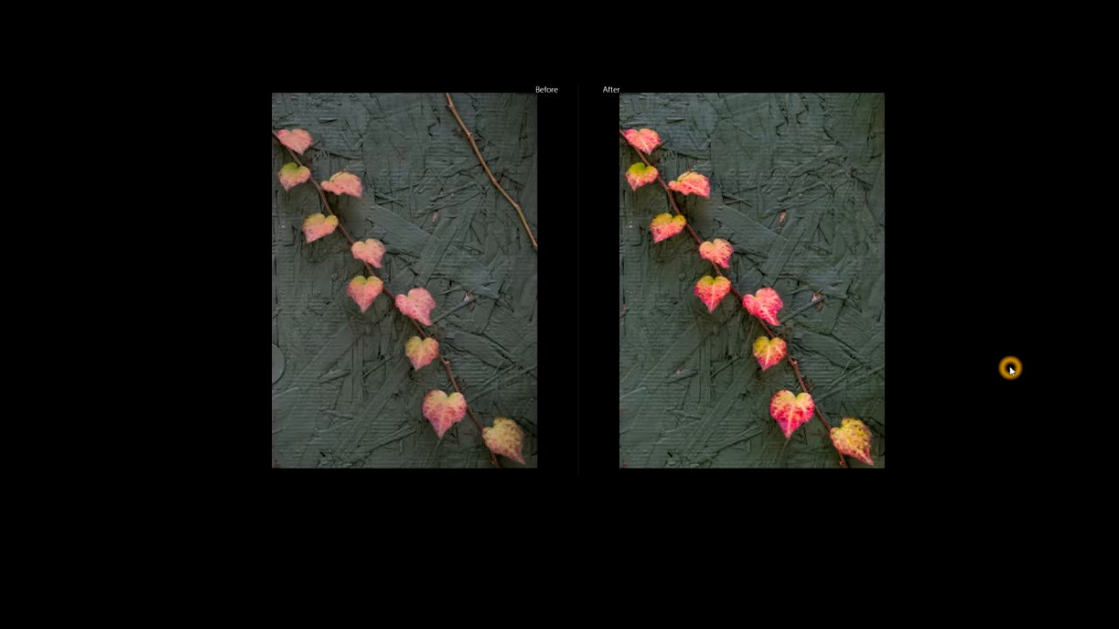
pyautogui.press('y')
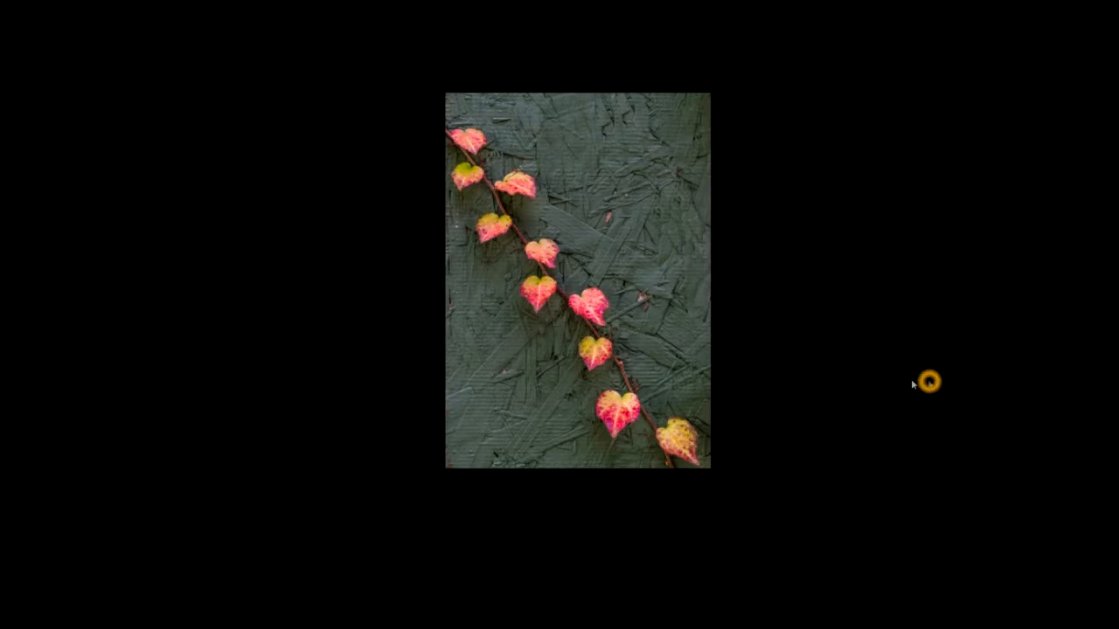
pyautogui.press('l')
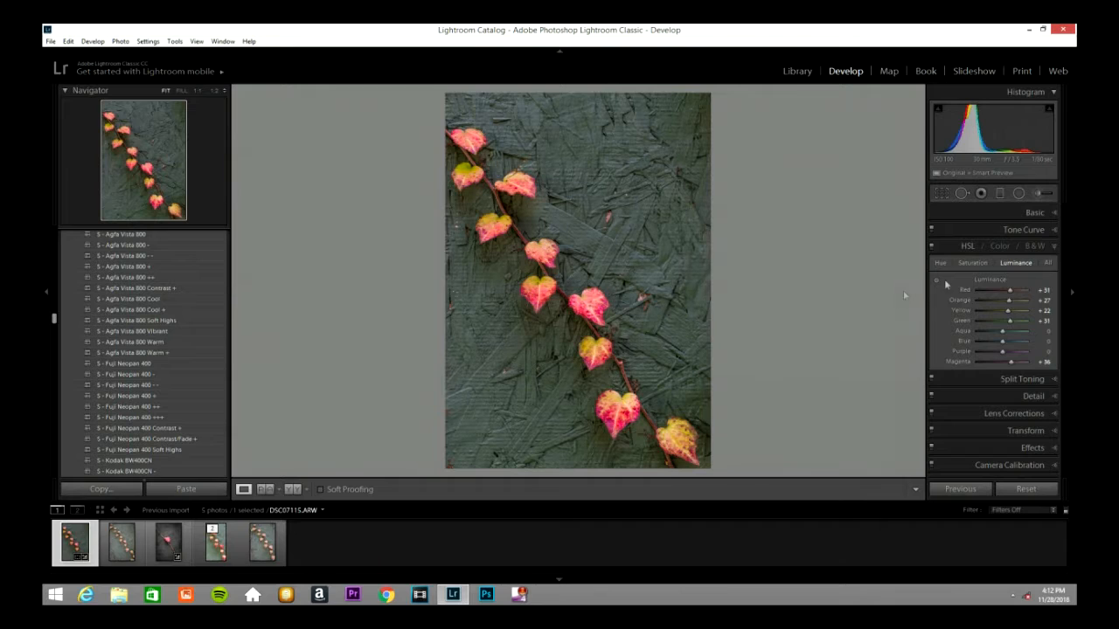